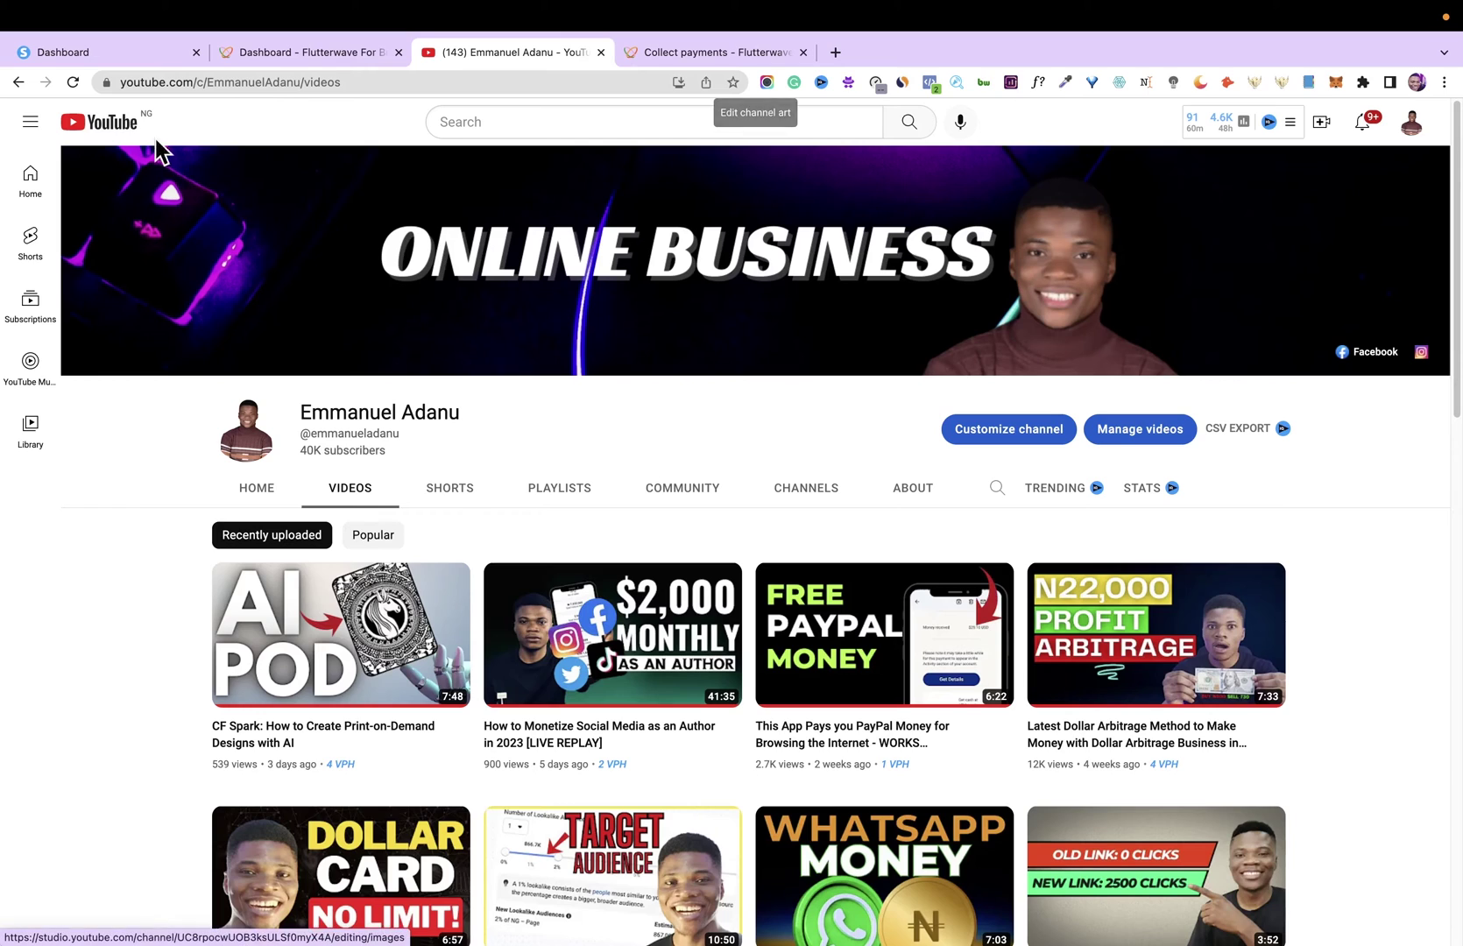
- Compare the systeme.io dashboard with the Flutterwave business dashboard by switching between their tabs
left_click(123, 71)
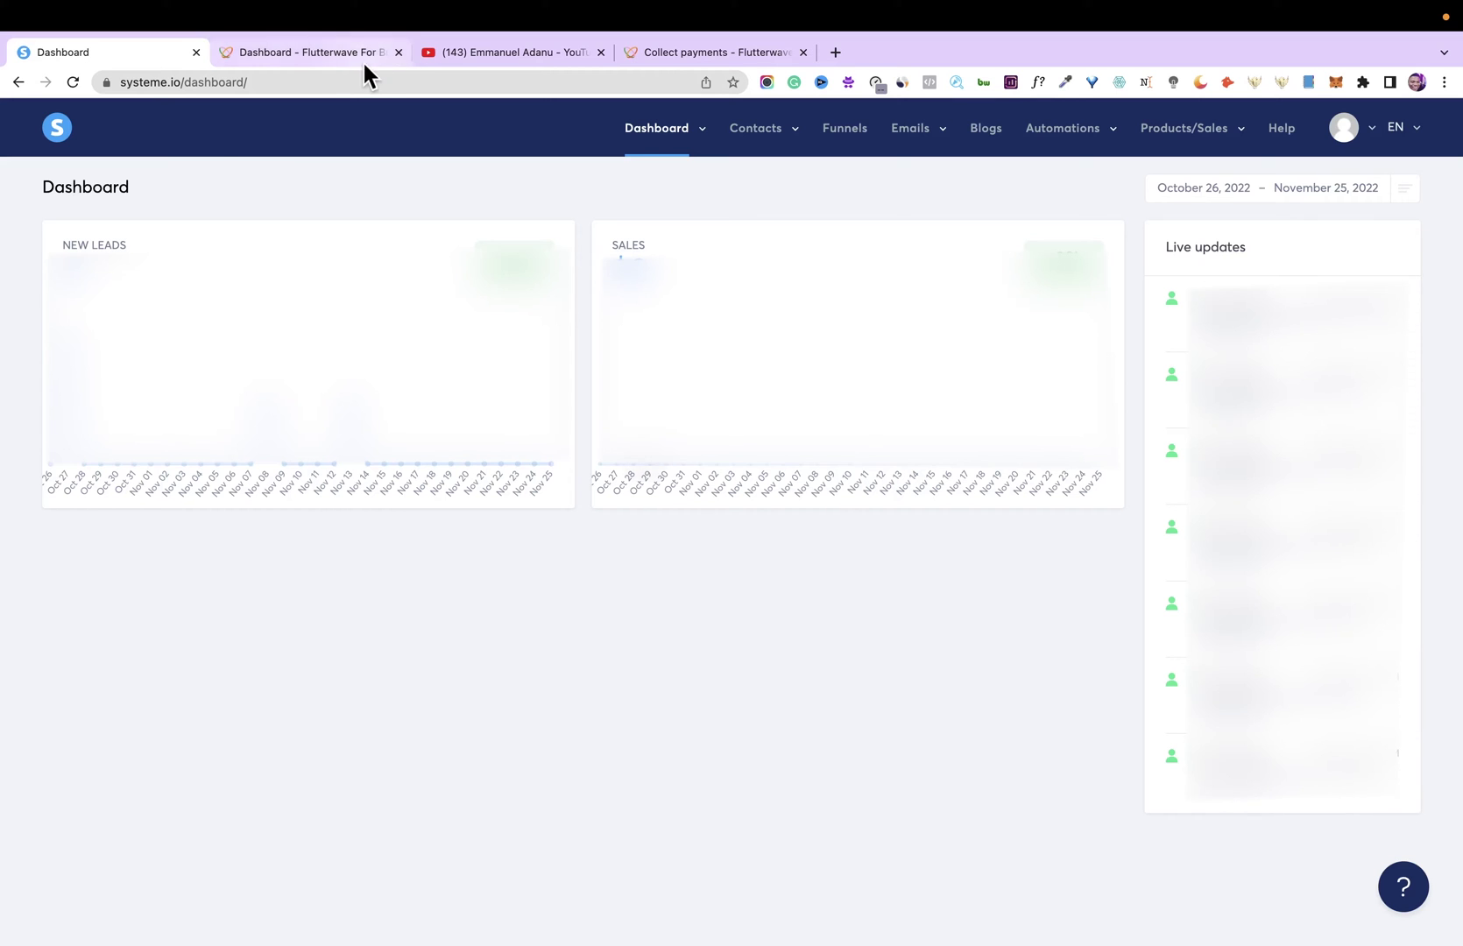
left_click(316, 57)
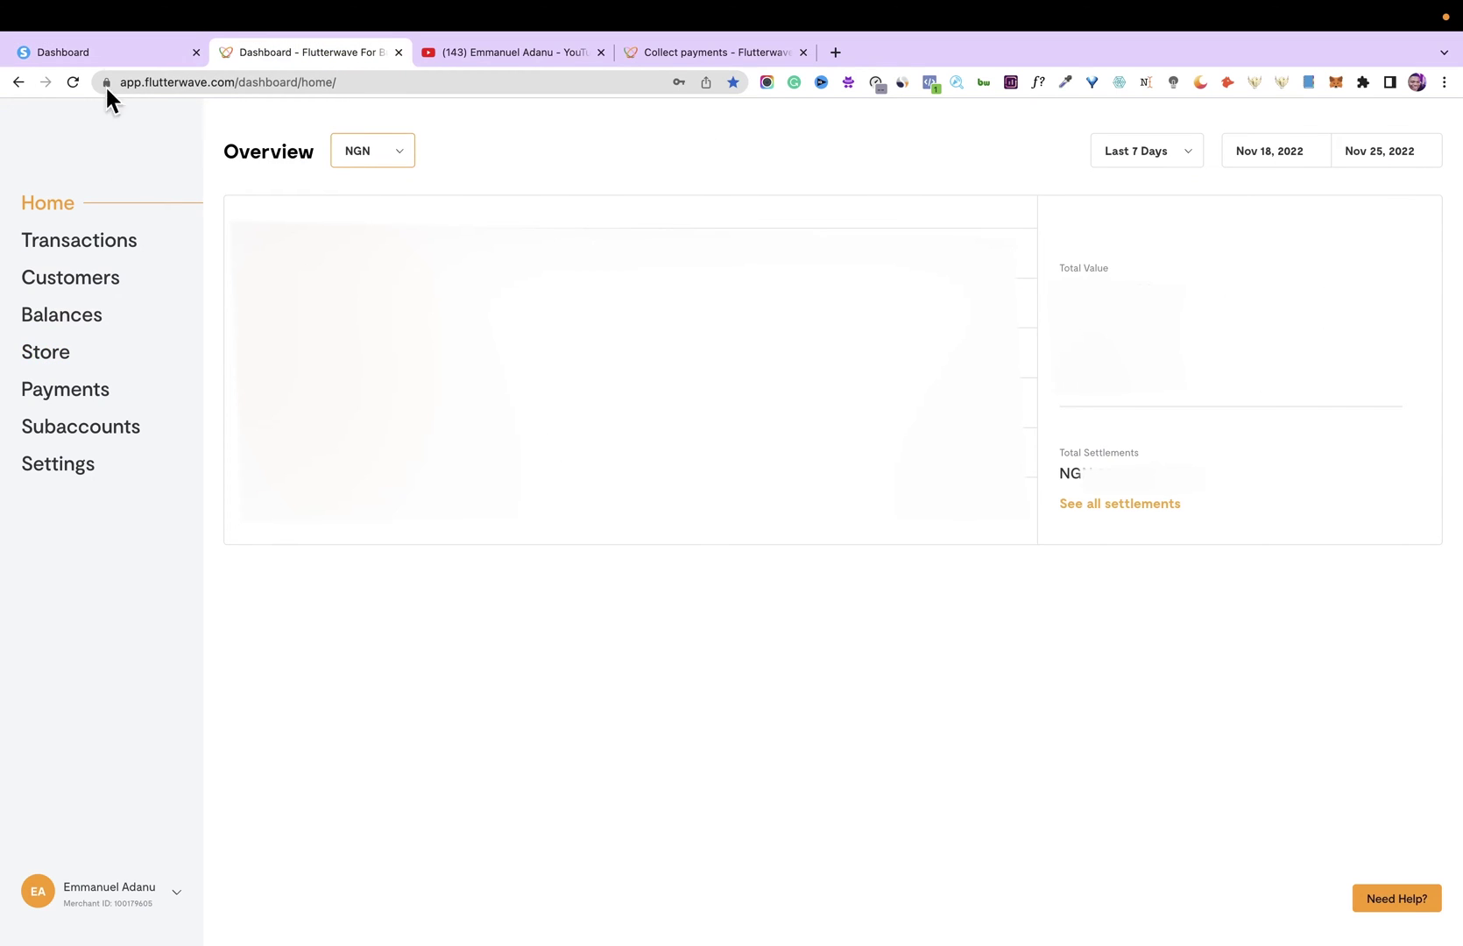
left_click(102, 52)
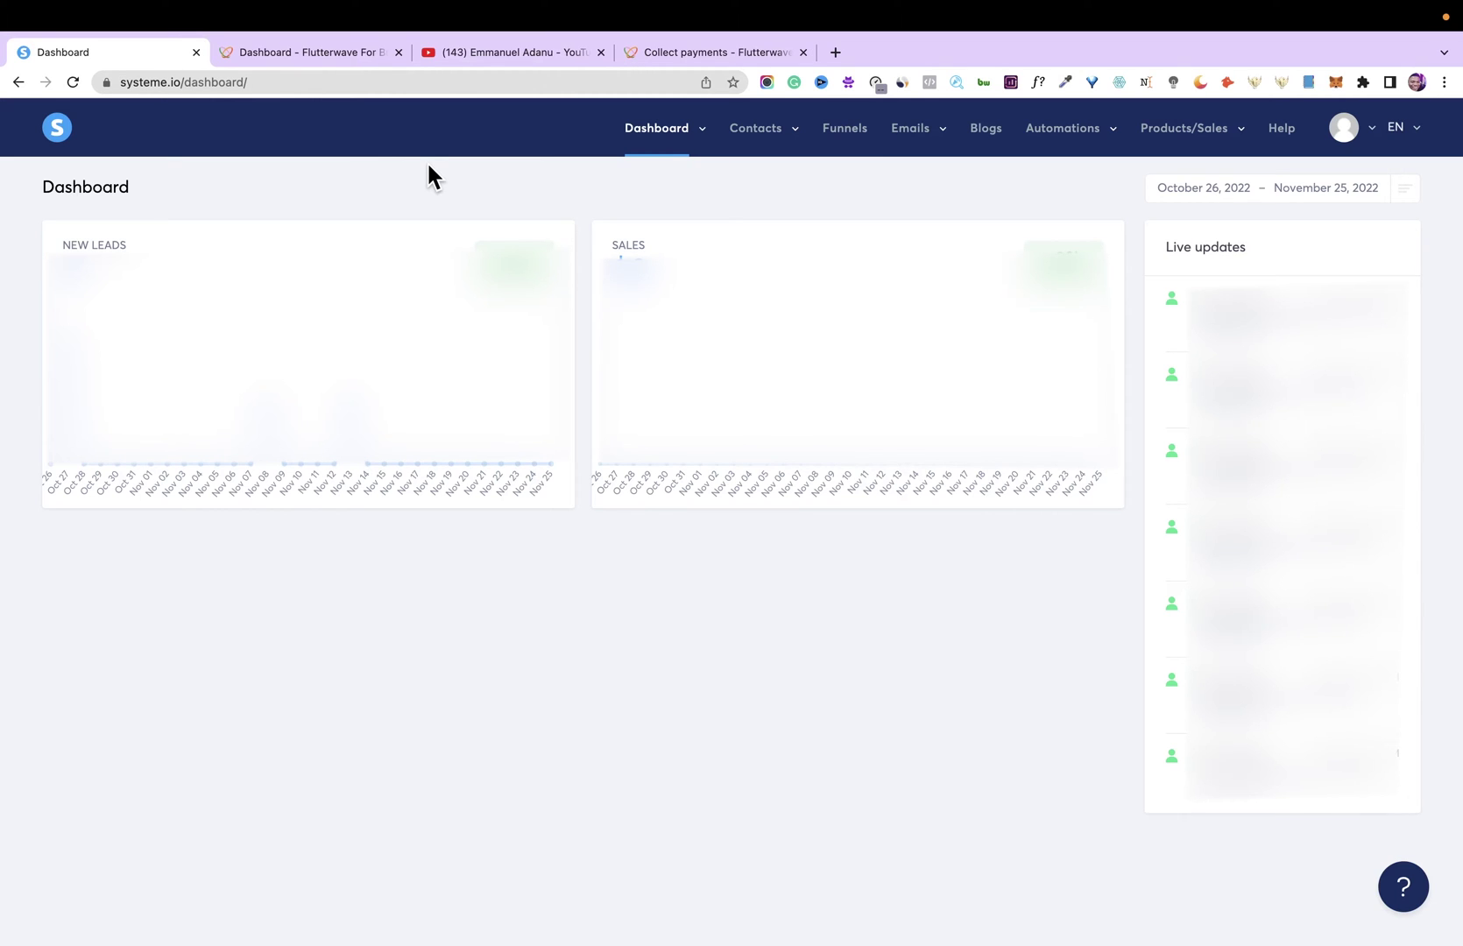
left_click(316, 52)
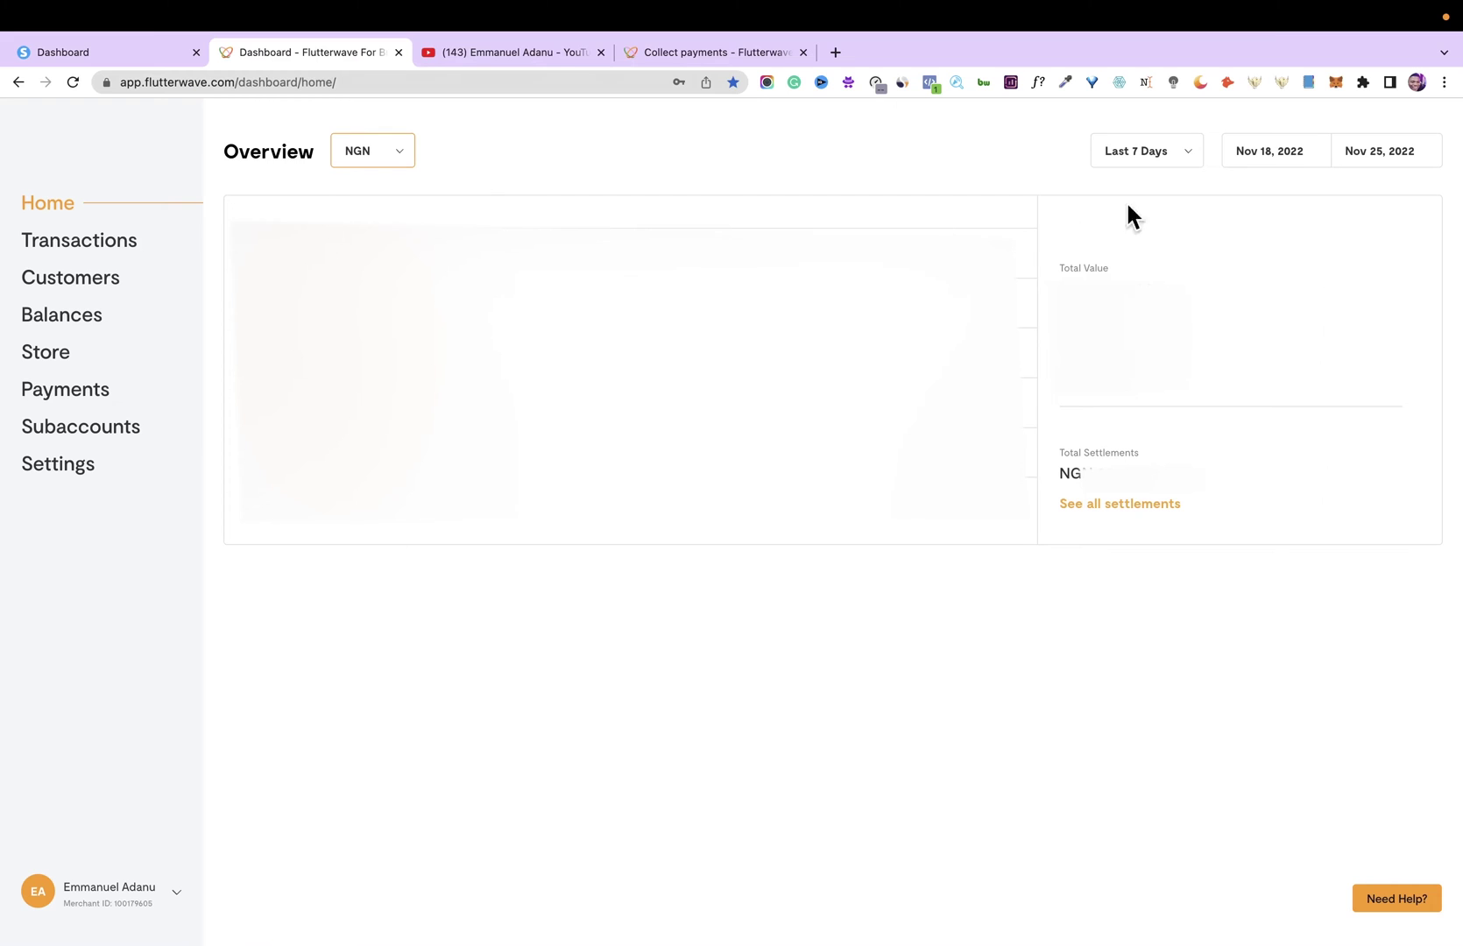
left_click(83, 51)
left_click(347, 51)
left_click(138, 53)
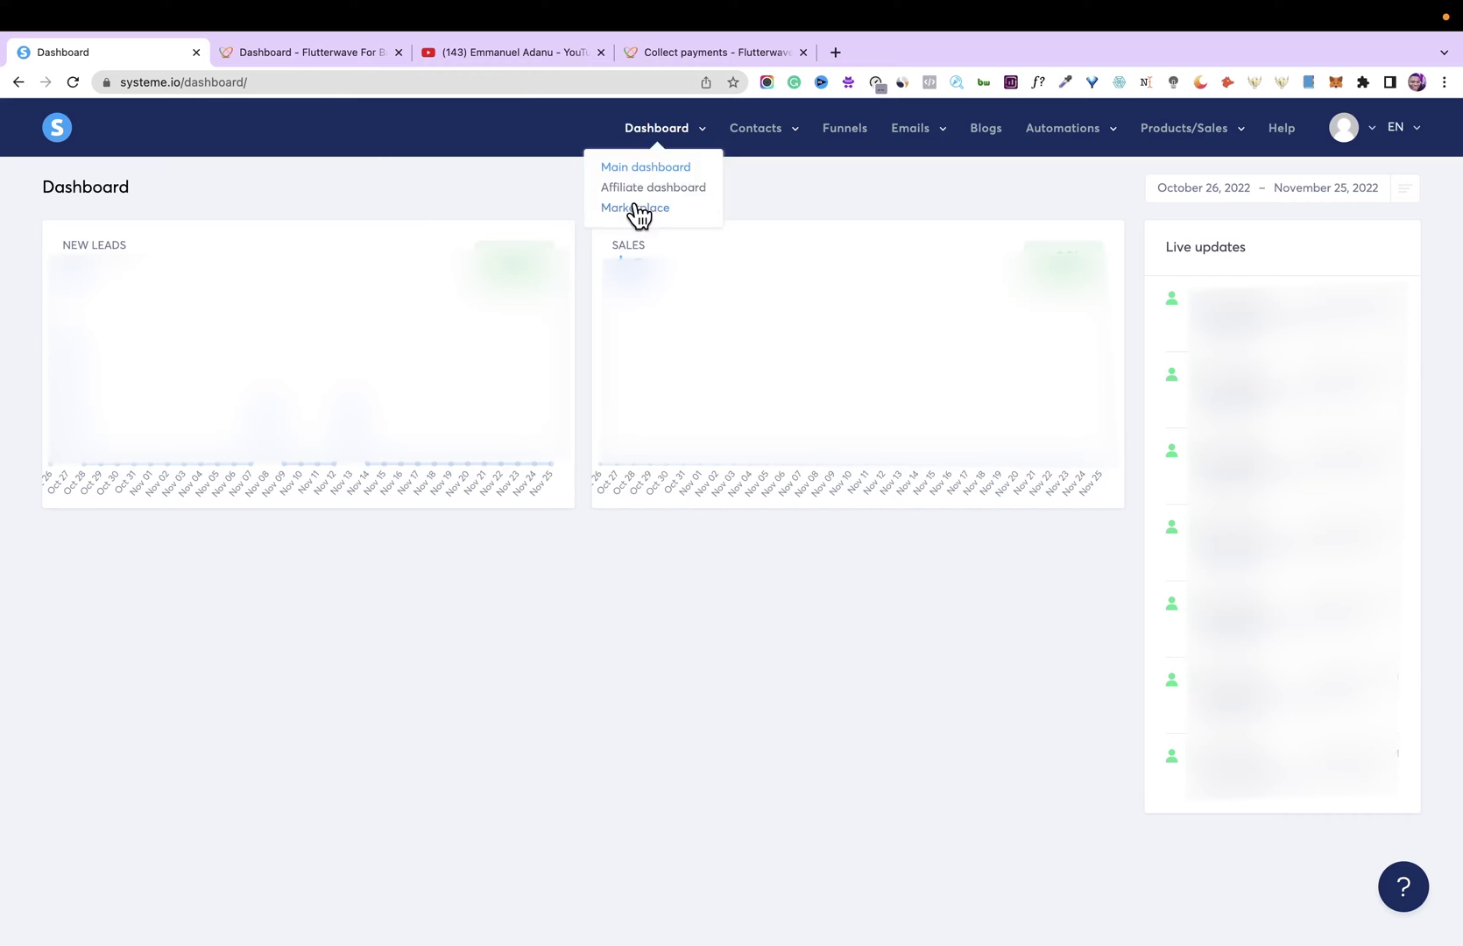
left_click(337, 56)
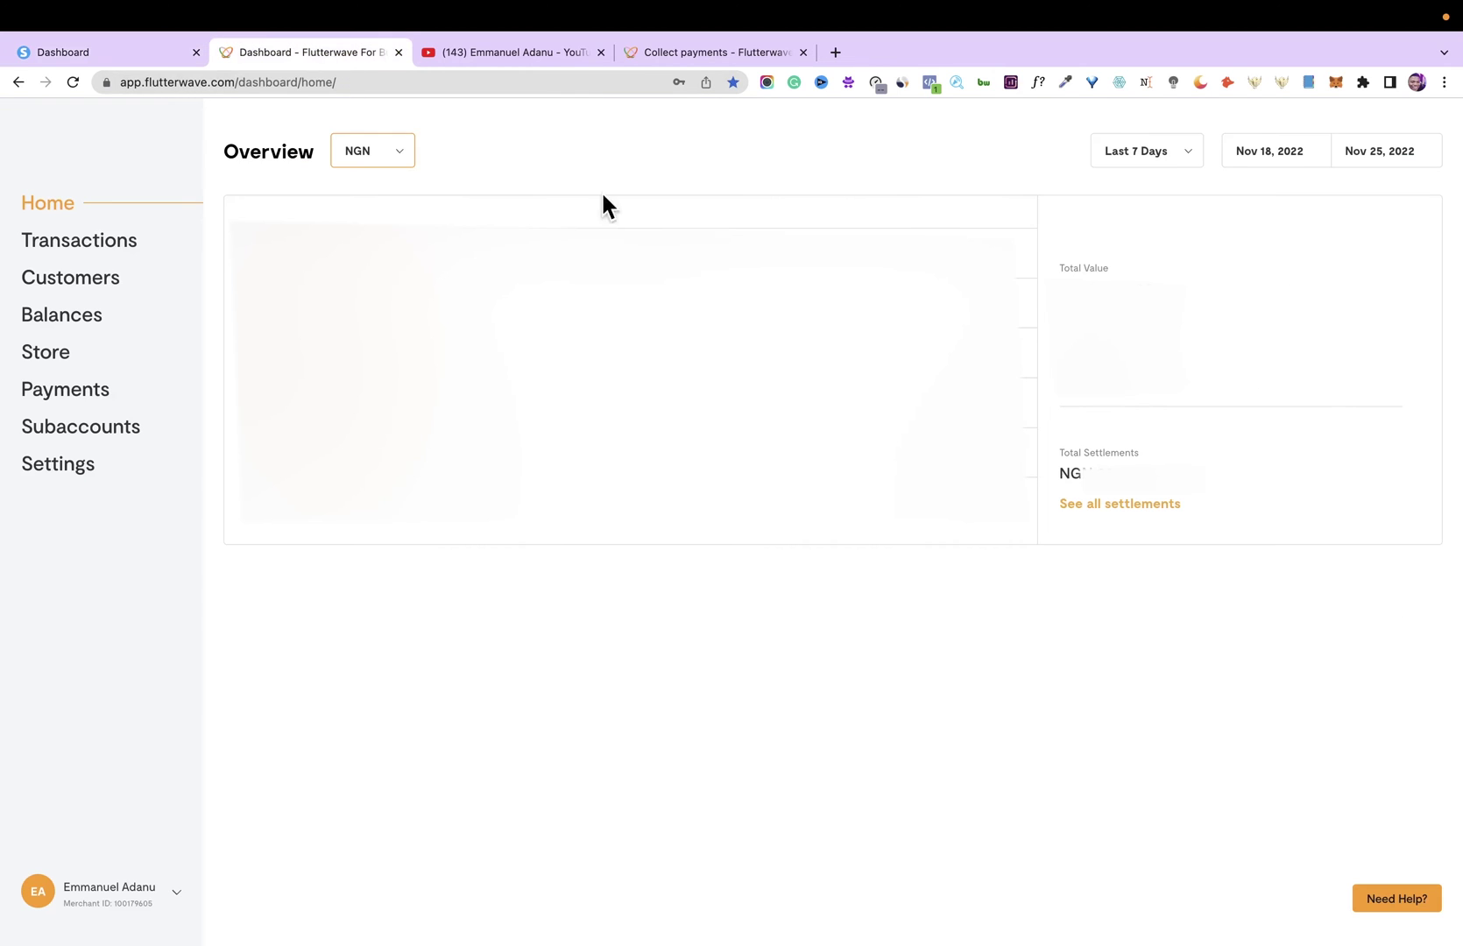
key("ctrl+shift+Tab")
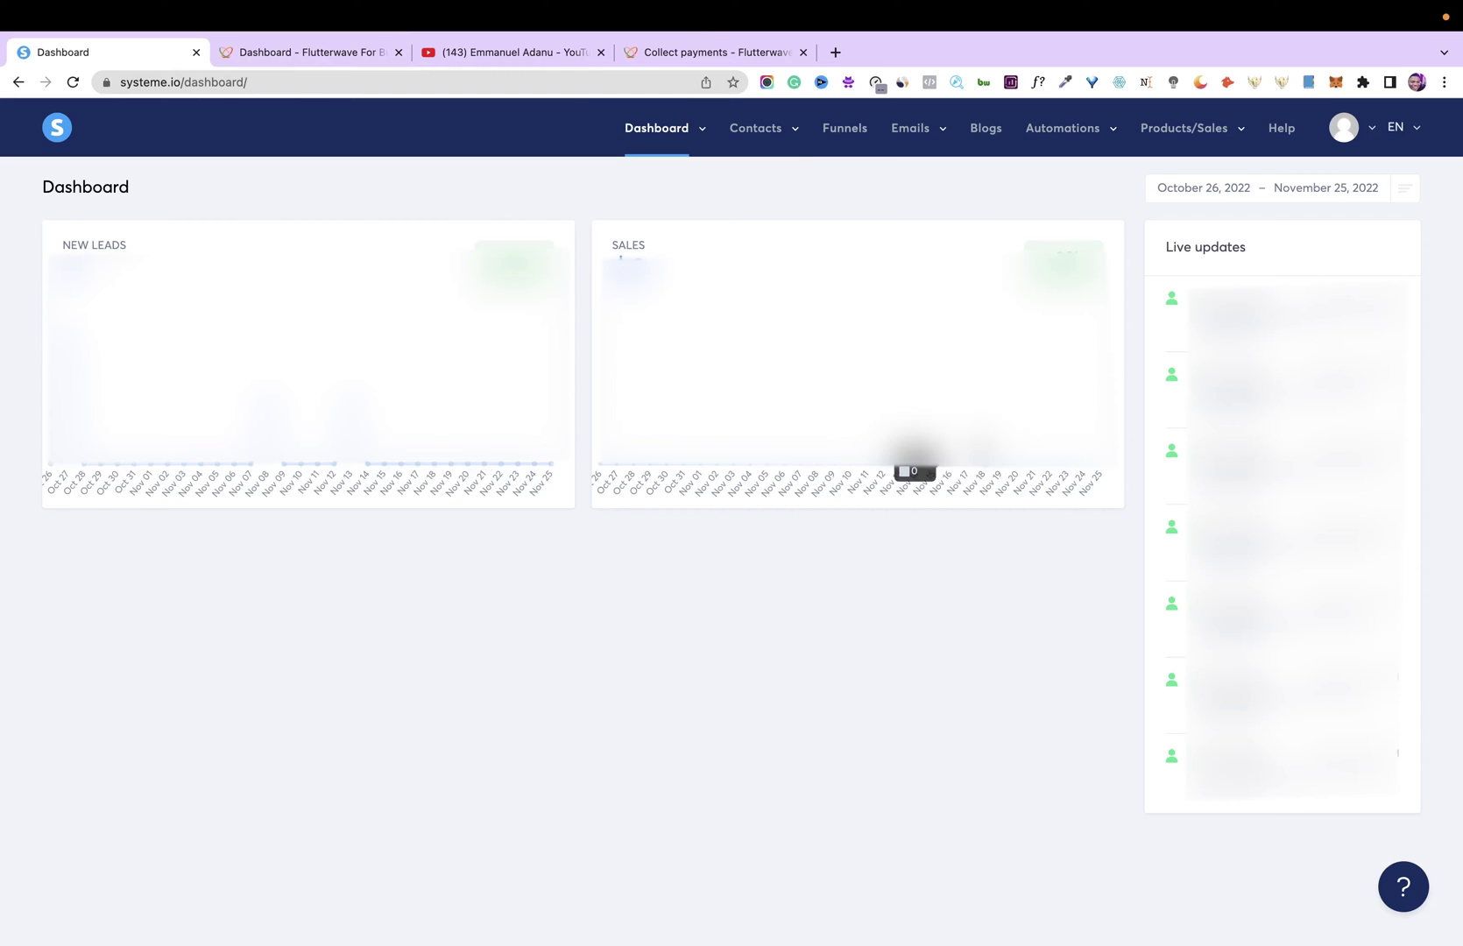
- Bring up the Flutterwave business sign-in form from the collect-payments page, then return to systeme.io
left_click(683, 55)
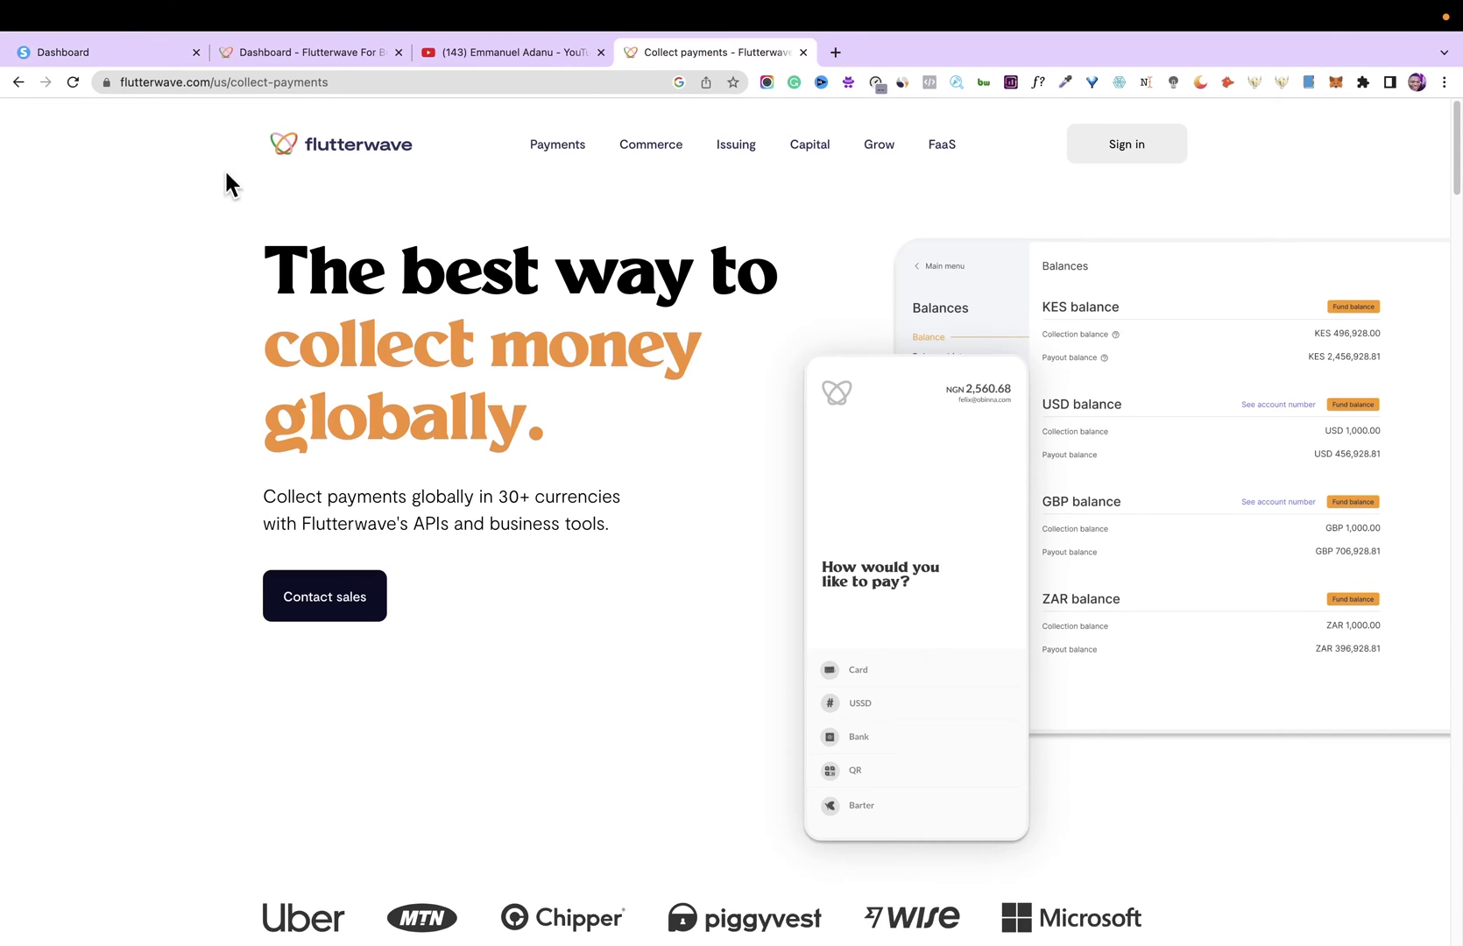
left_click(1158, 145)
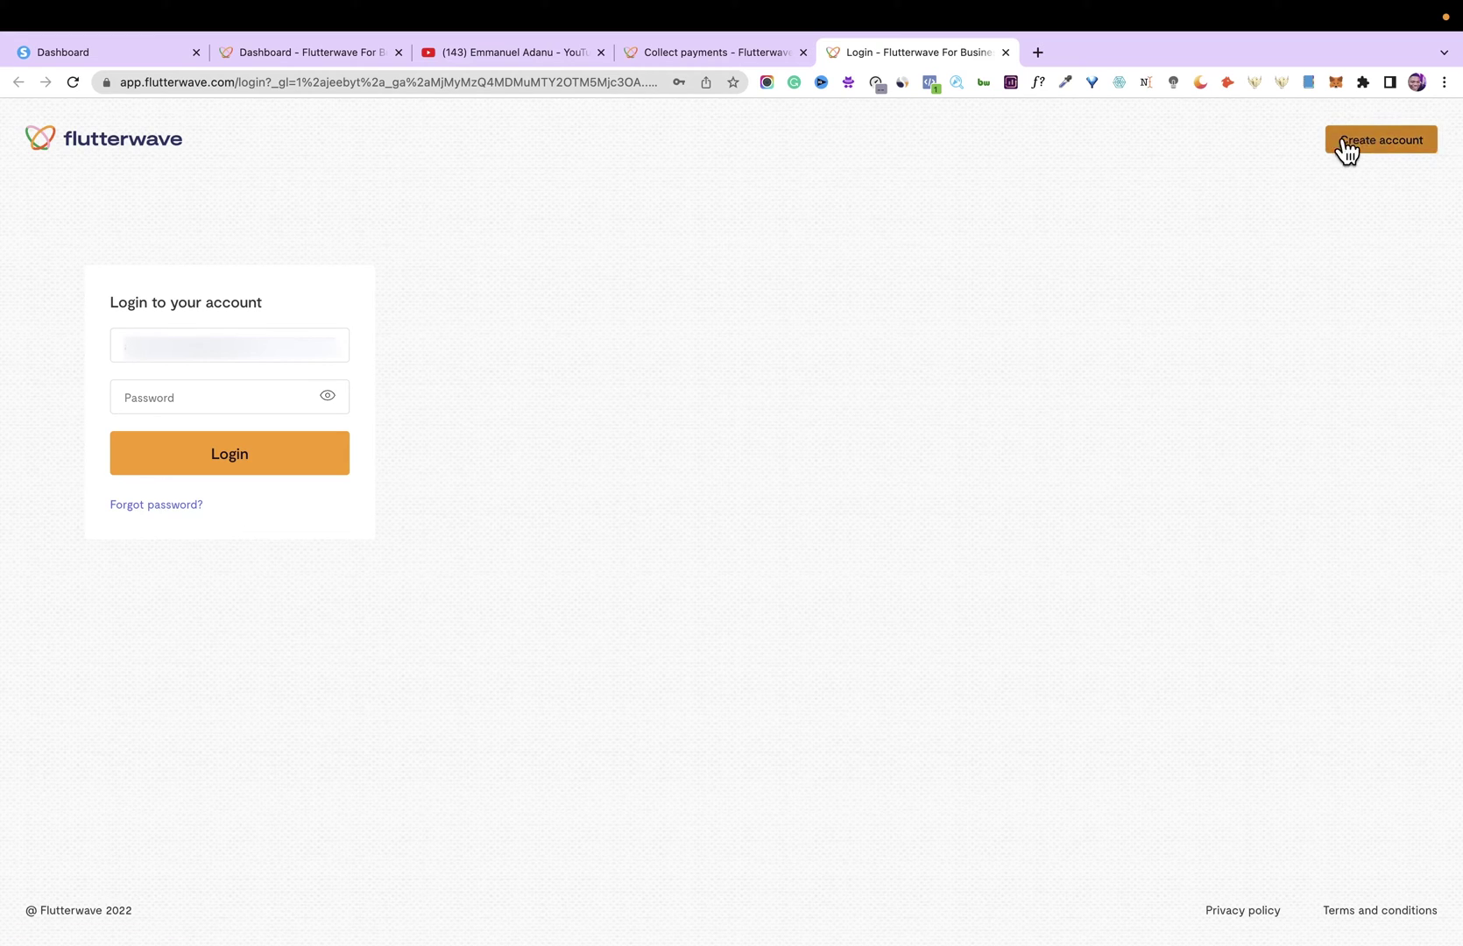
left_click(147, 59)
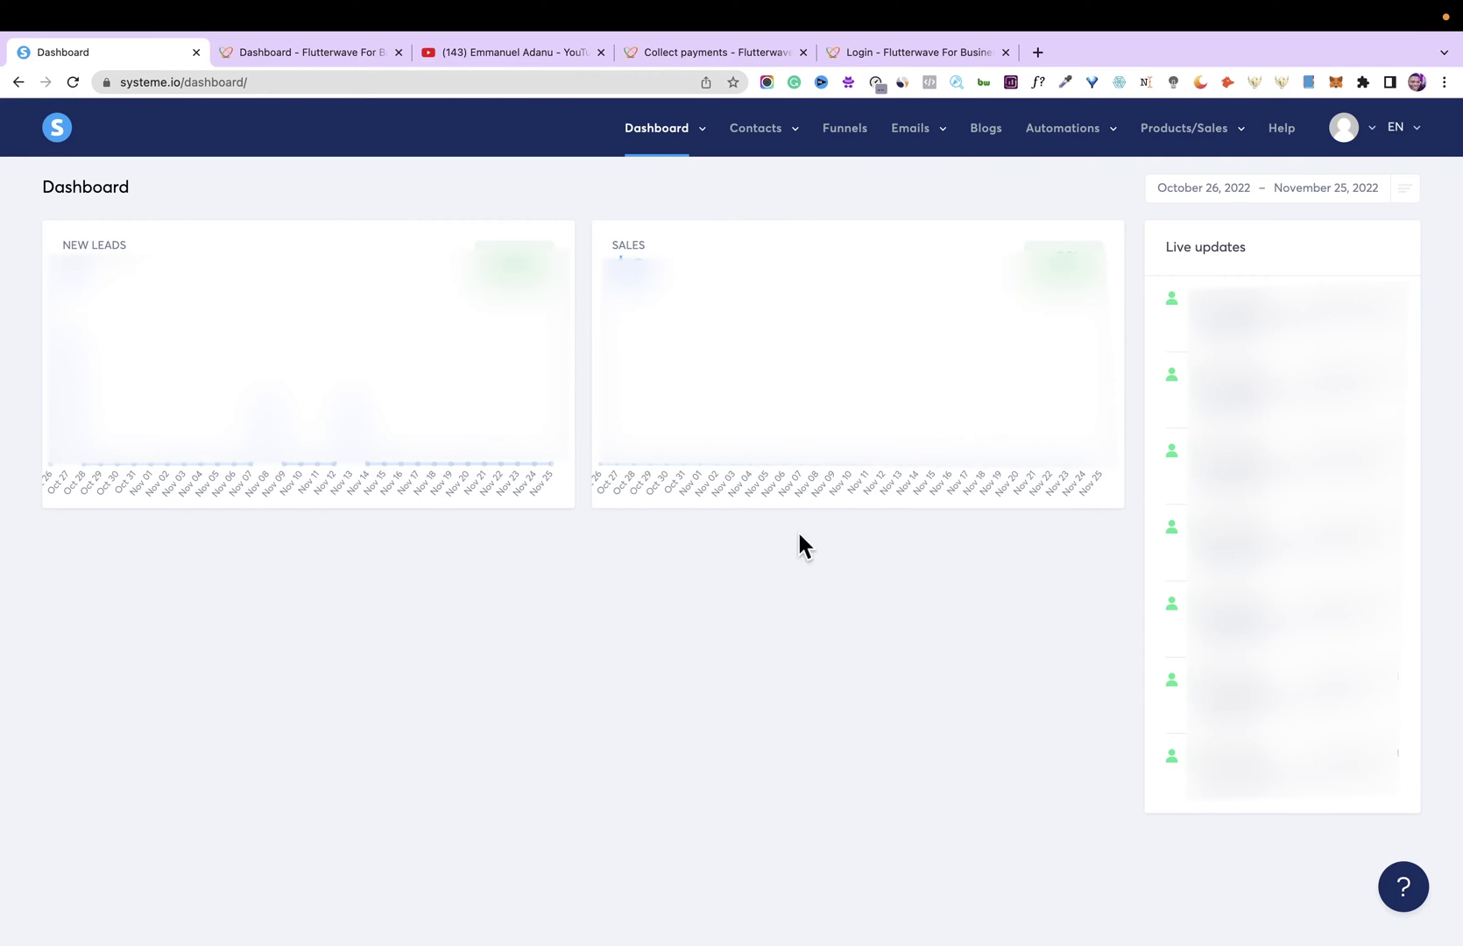
mouse_move(1344, 128)
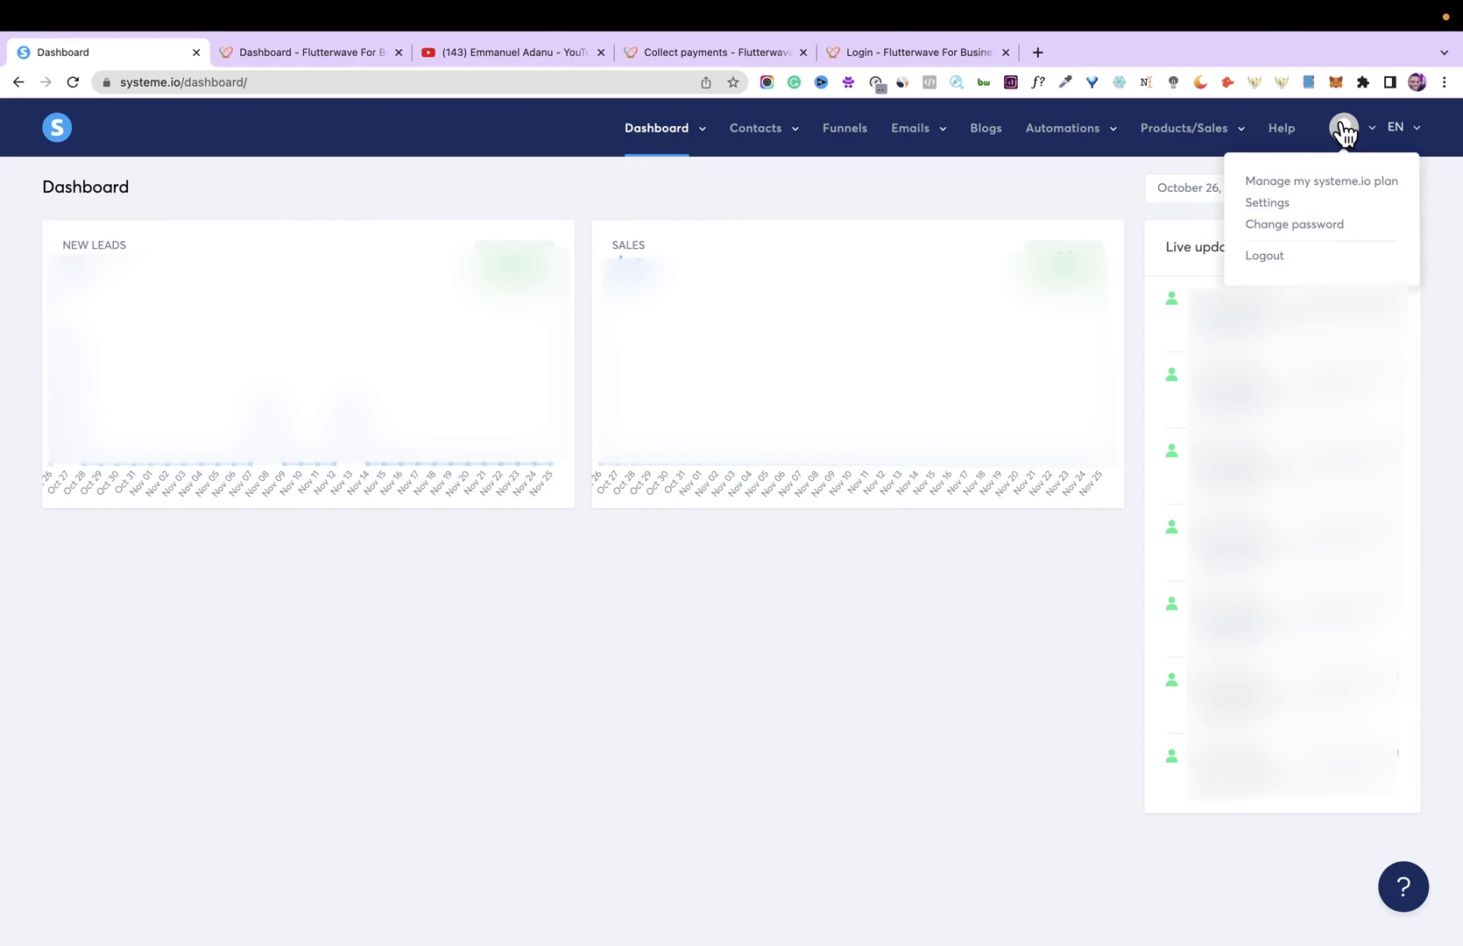
- Start connecting Flutterwave from systeme.io's Settings > Payment gateways page
left_click(1267, 206)
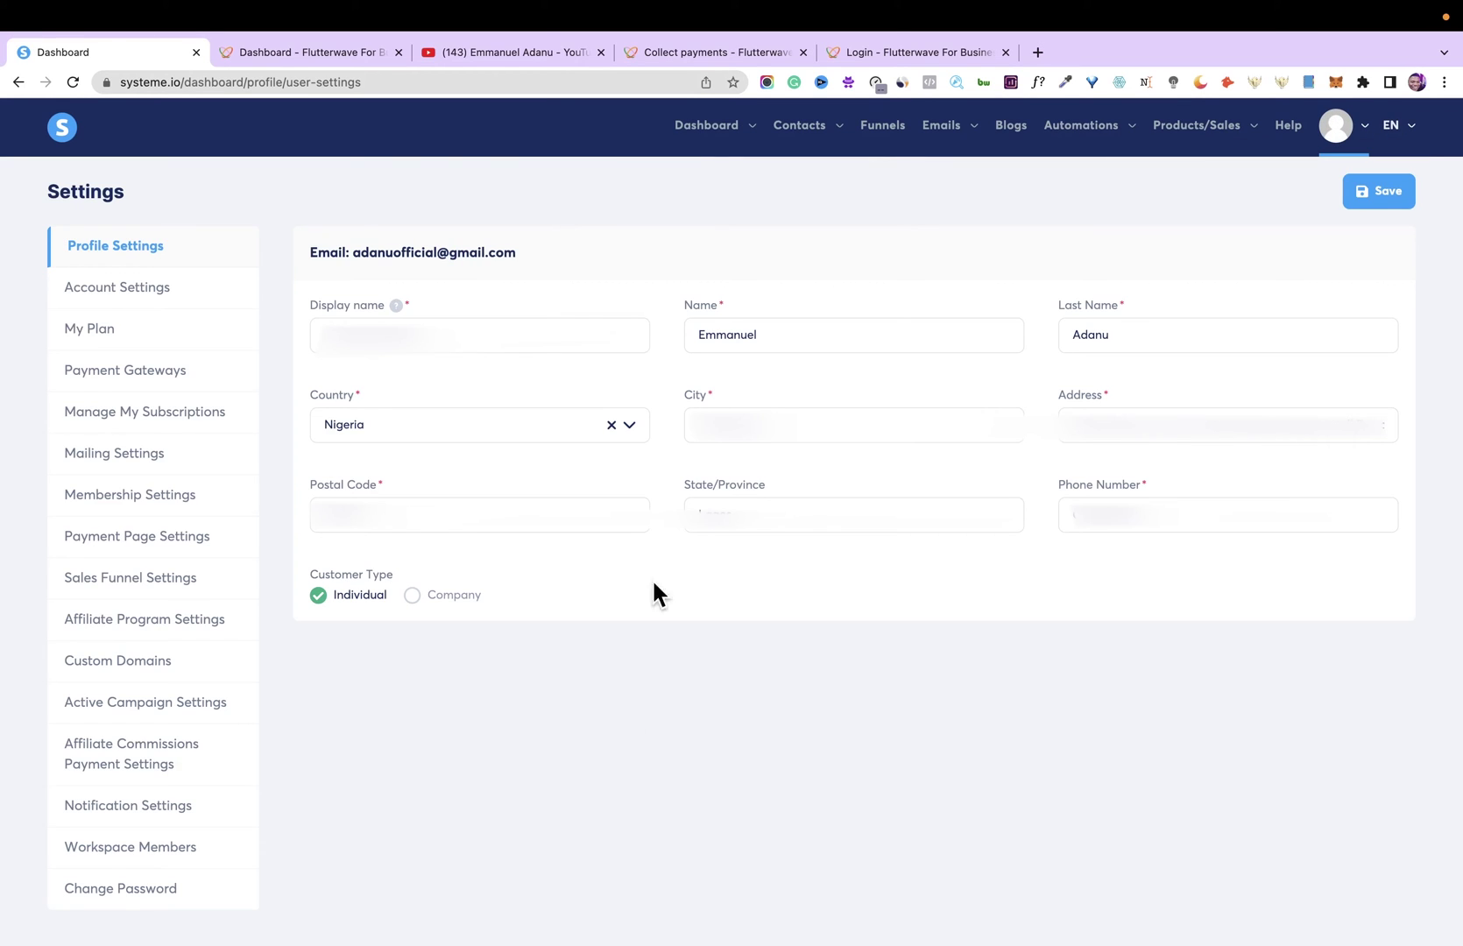
left_click(134, 374)
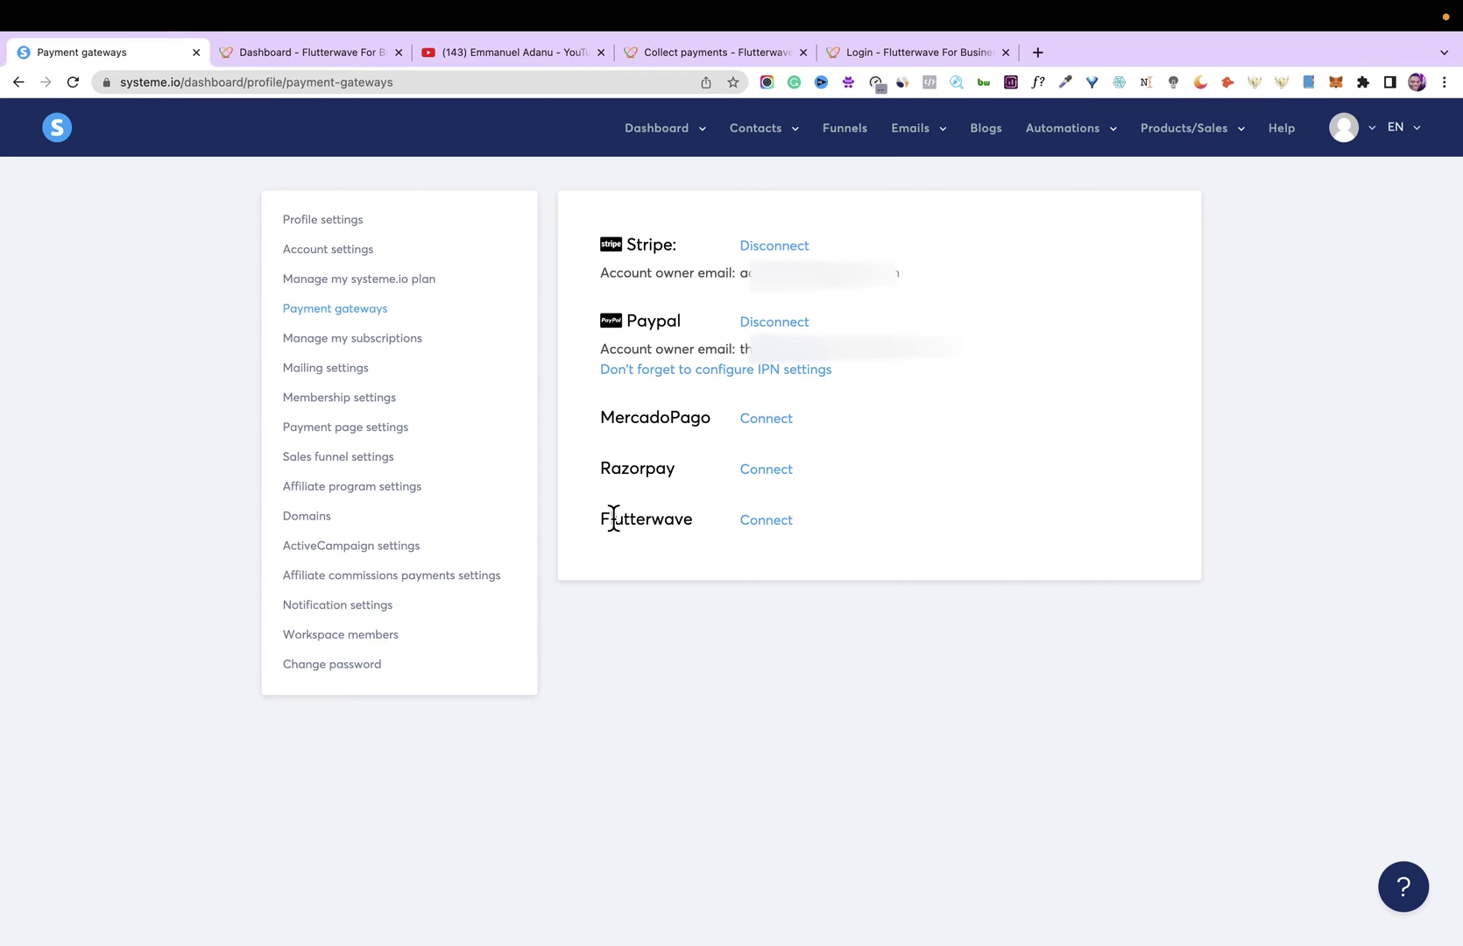
left_click(773, 521)
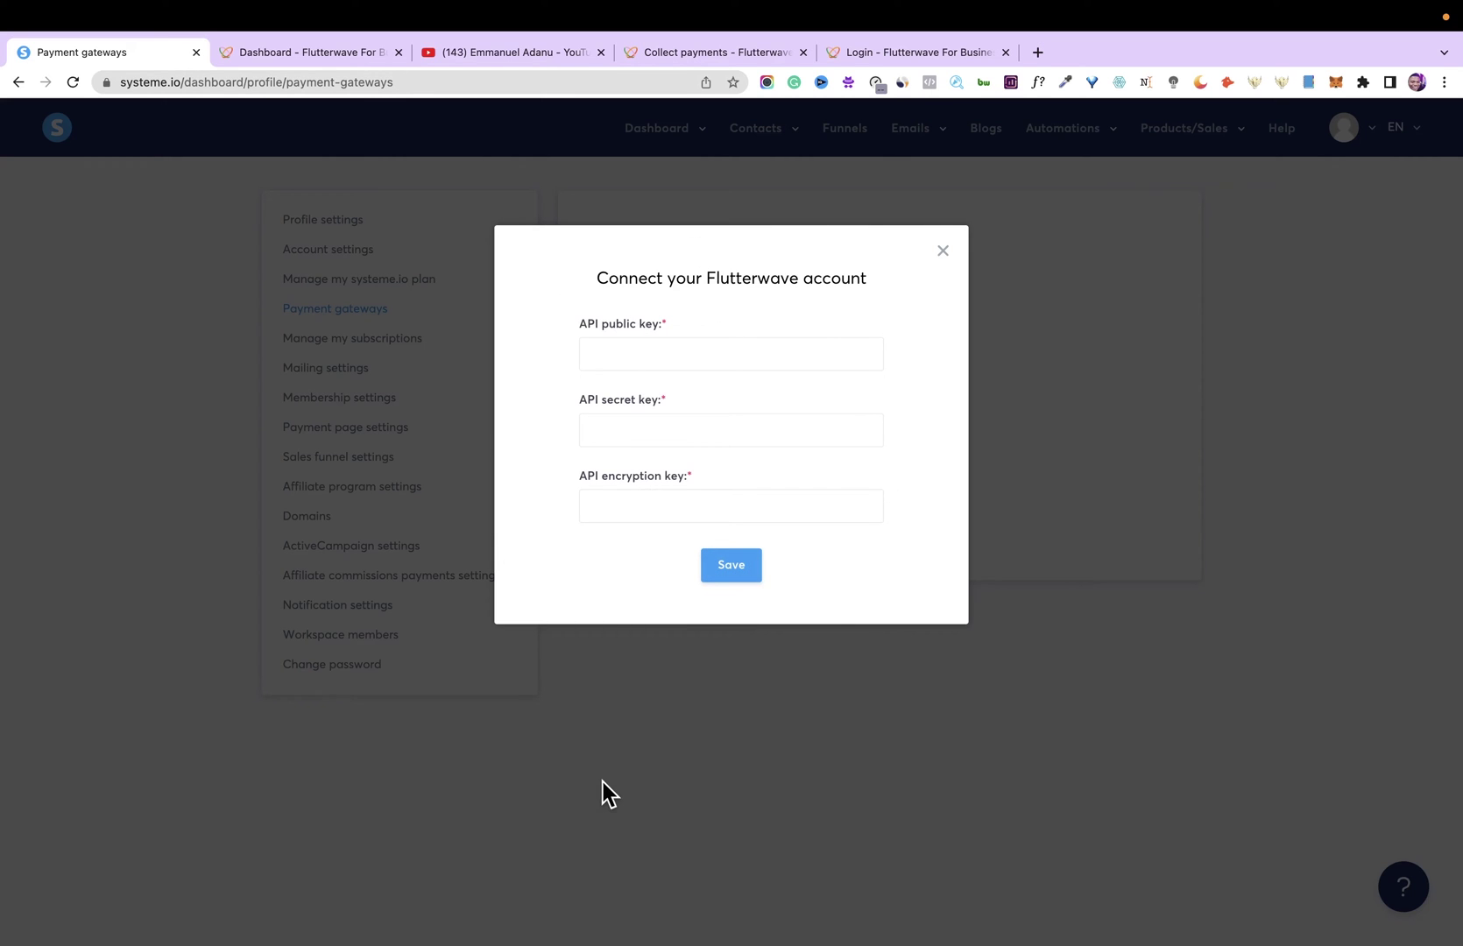
- Generate fresh live API keys in Flutterwave settings and paste the public key into systeme.io's form
left_click(290, 59)
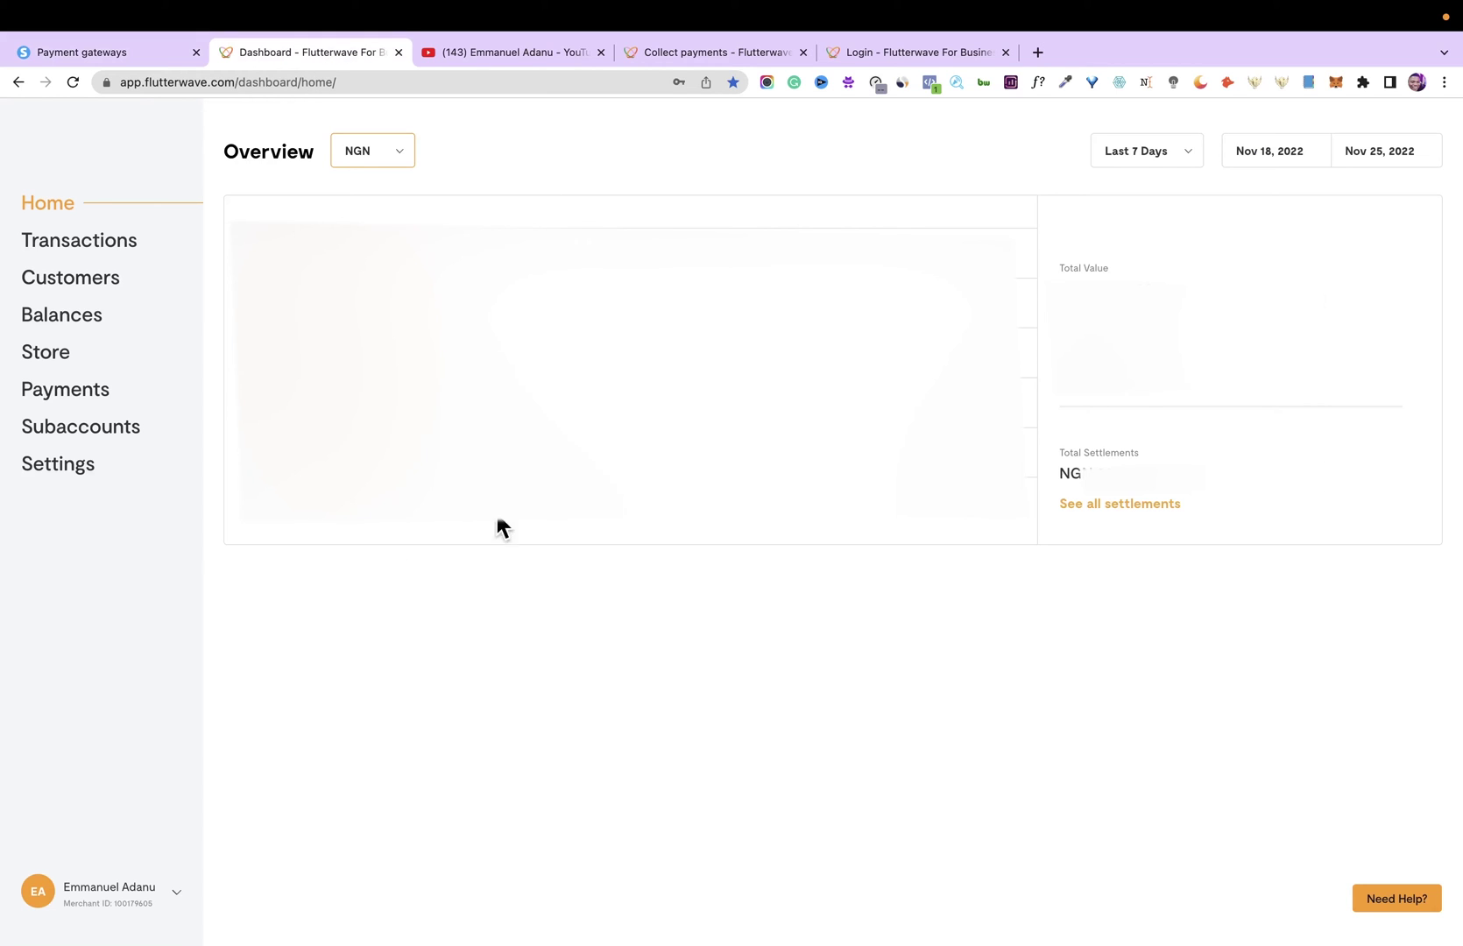
left_click(66, 467)
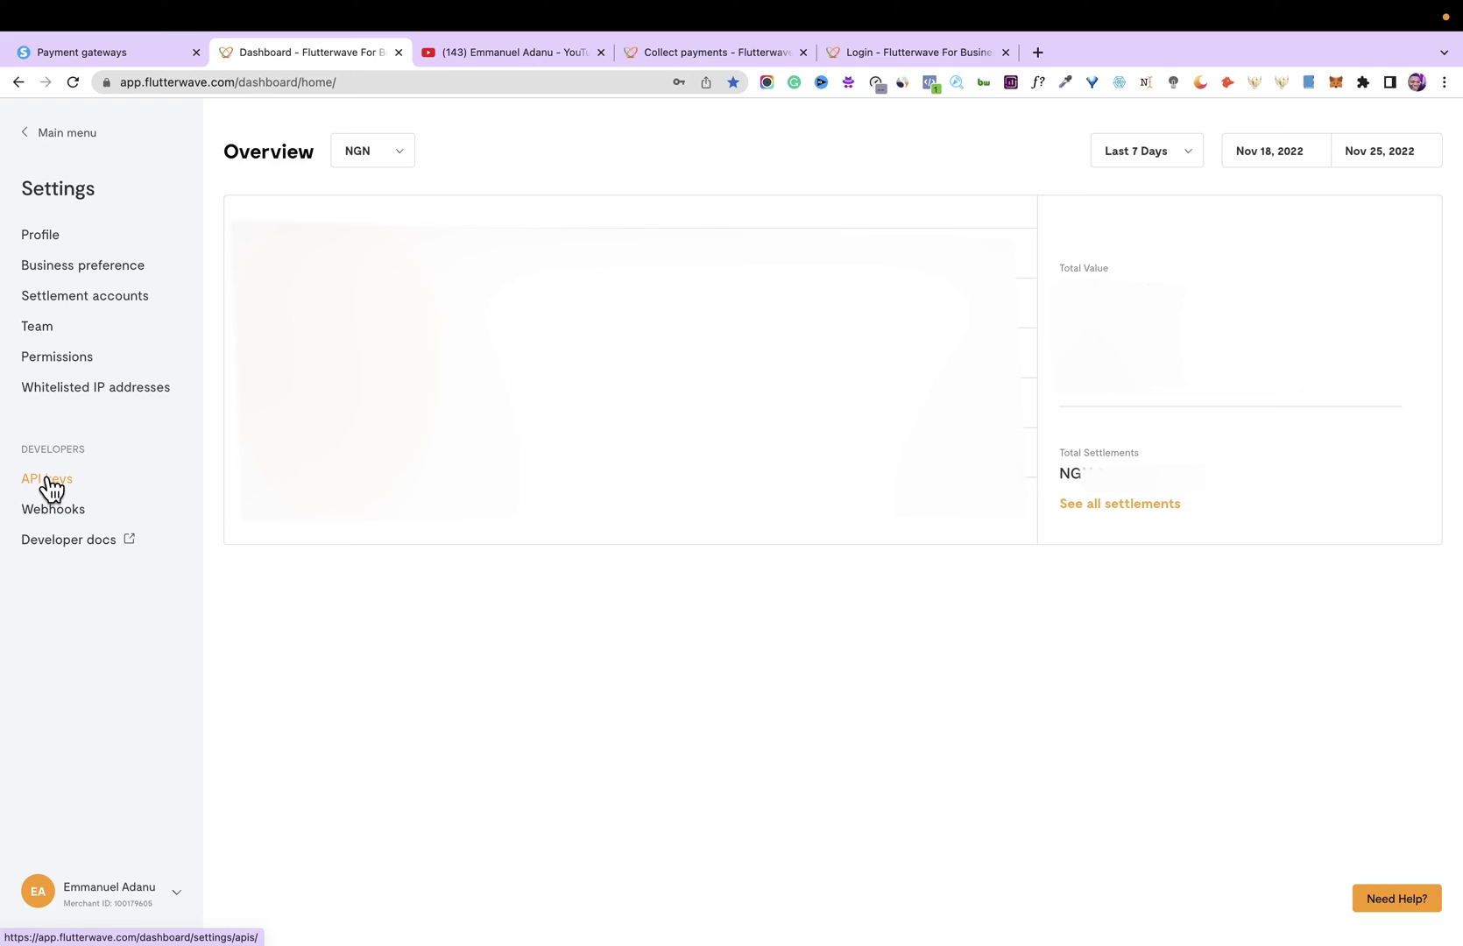
left_click(46, 486)
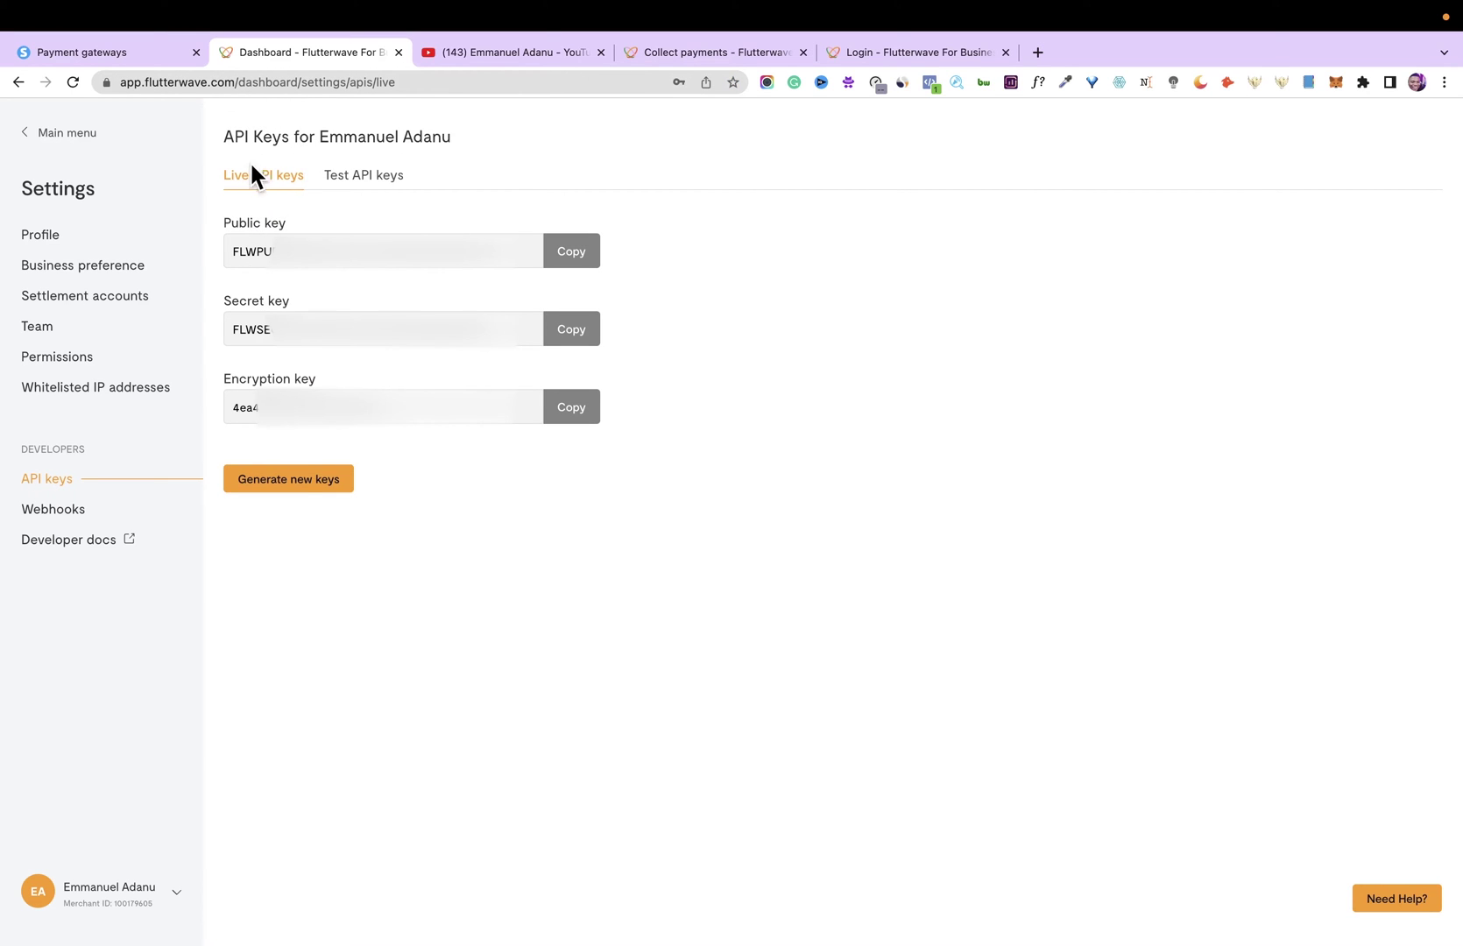
left_click(298, 475)
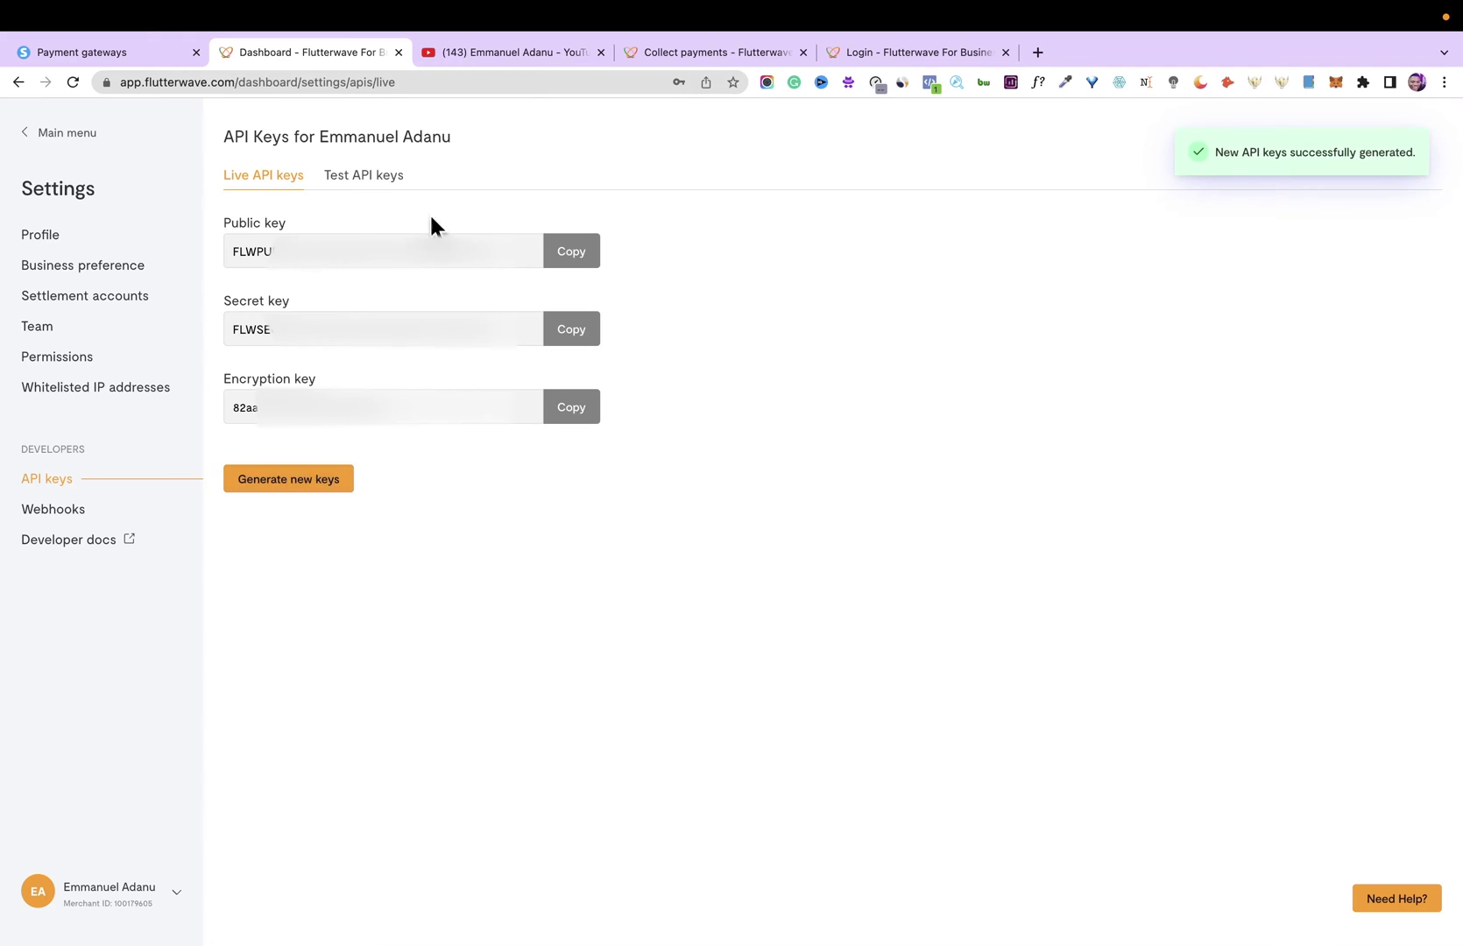
left_click(570, 254)
left_click(108, 73)
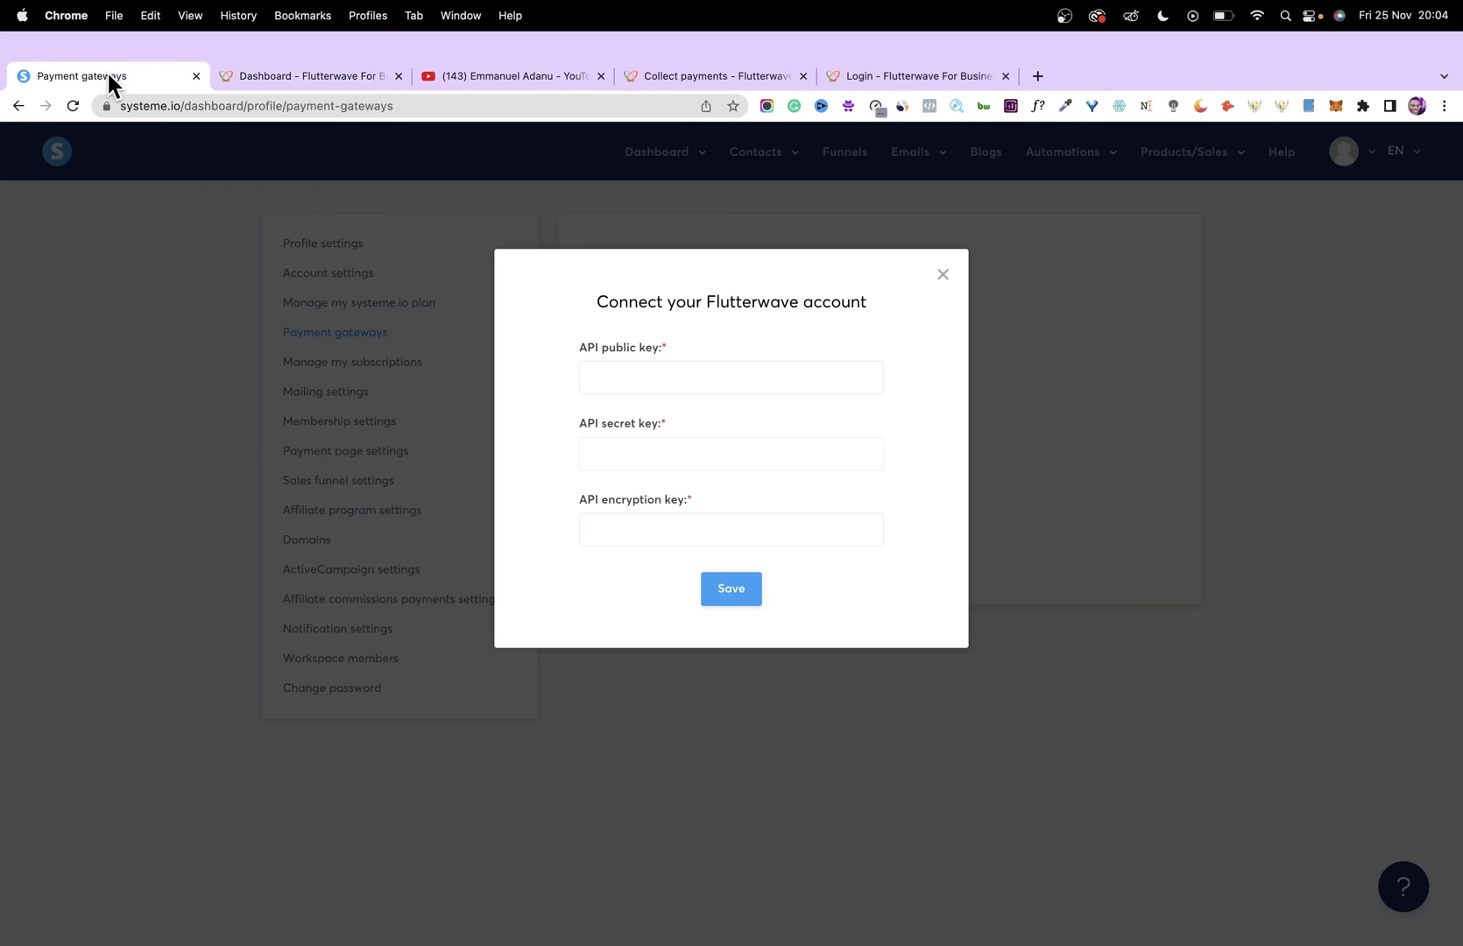
left_click(615, 348)
key("super+v")
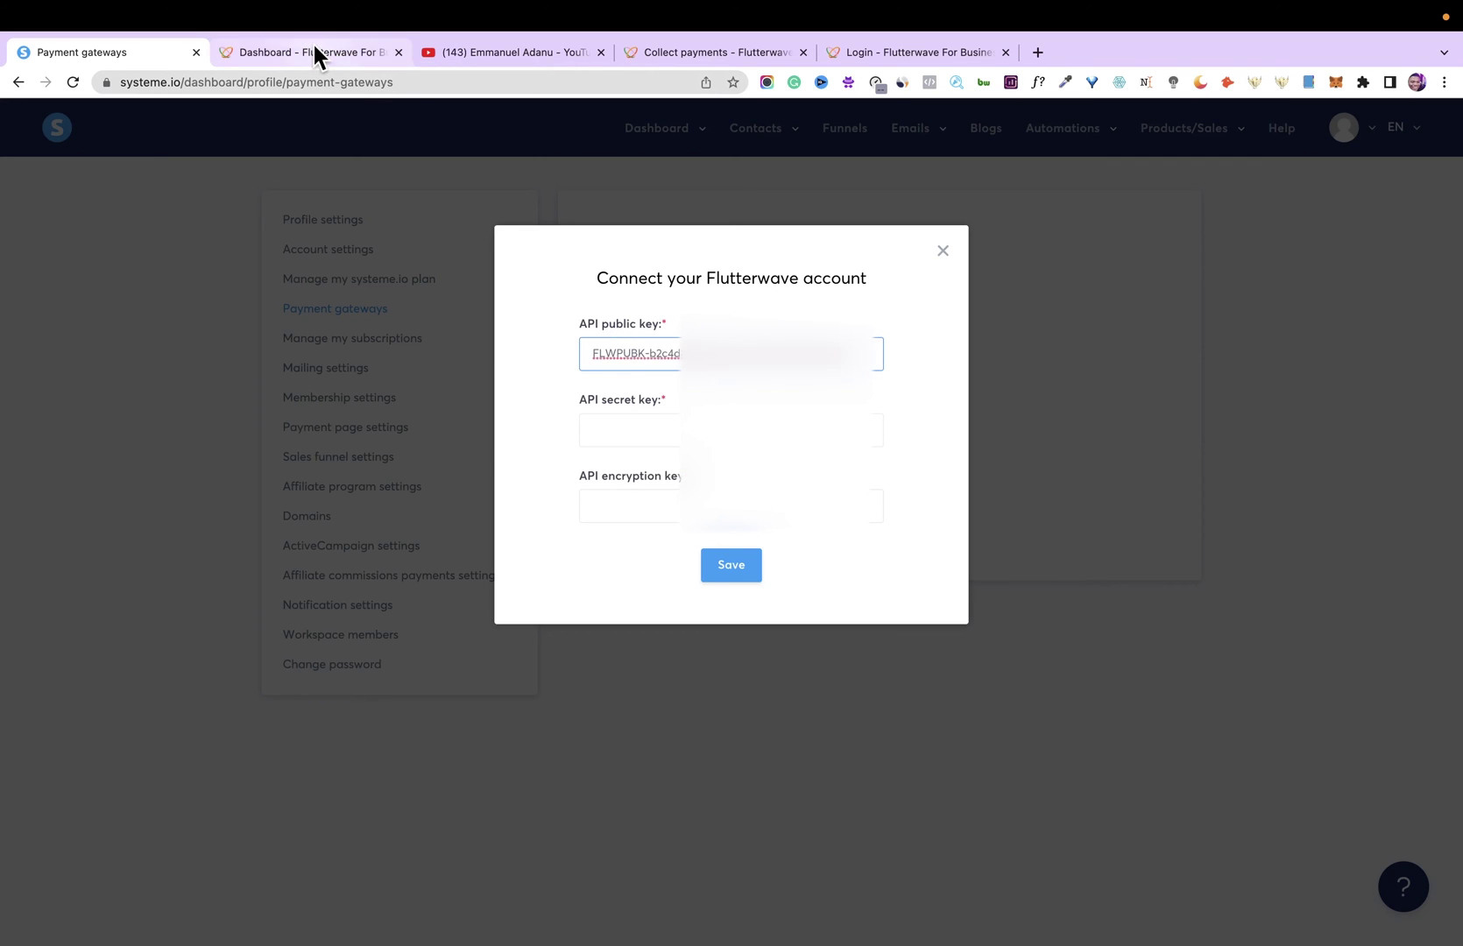
- Paste the live secret and encryption keys into the connection form and save it
left_click(315, 52)
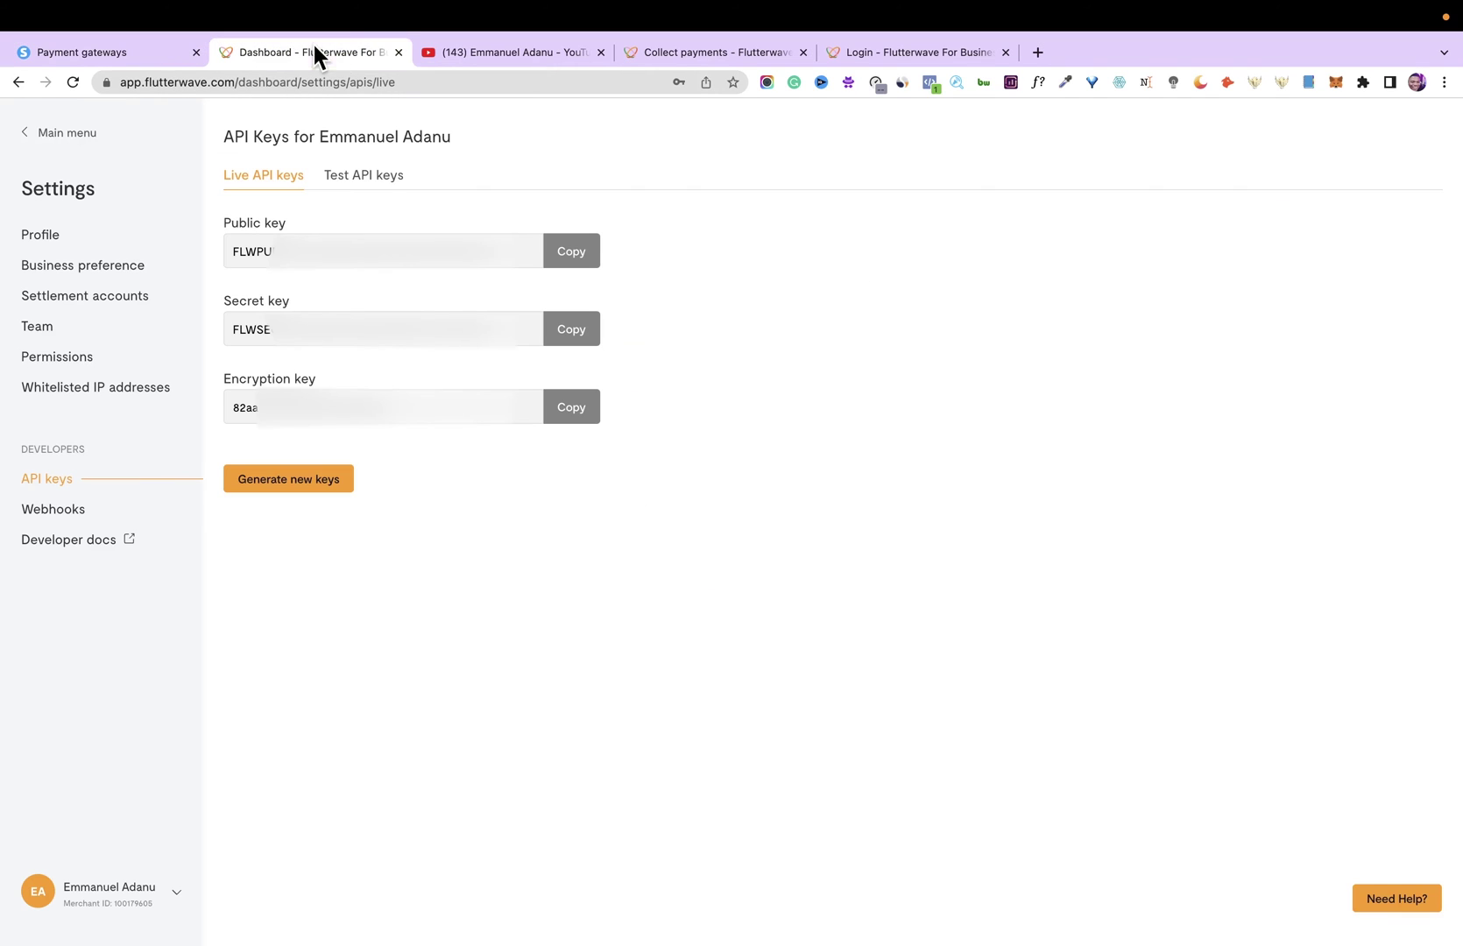
left_click(573, 331)
left_click(63, 53)
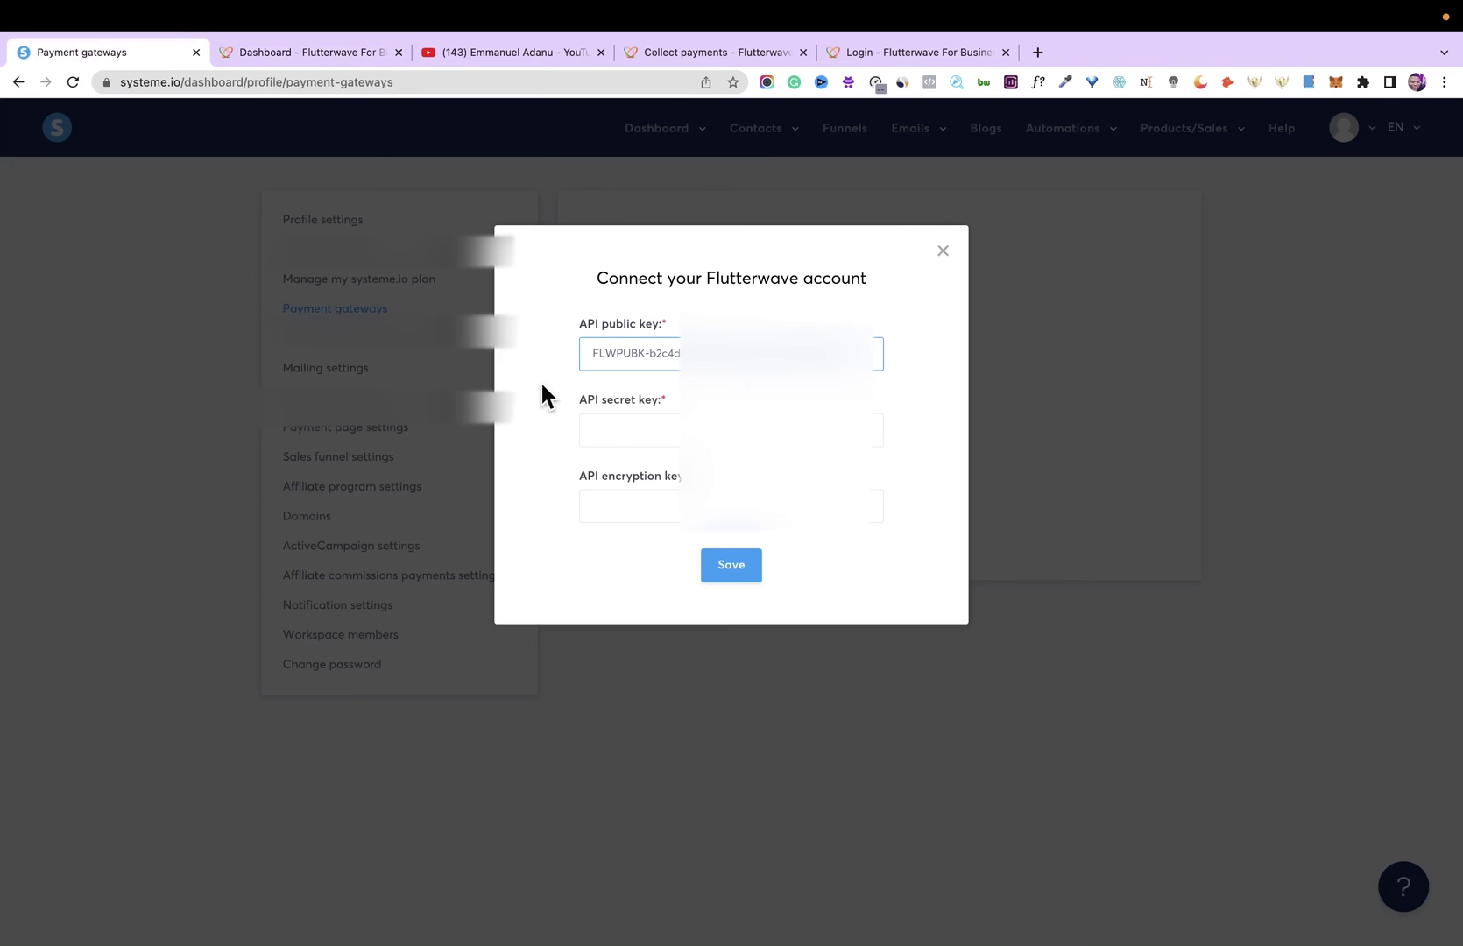
left_click(608, 421)
key("super+v")
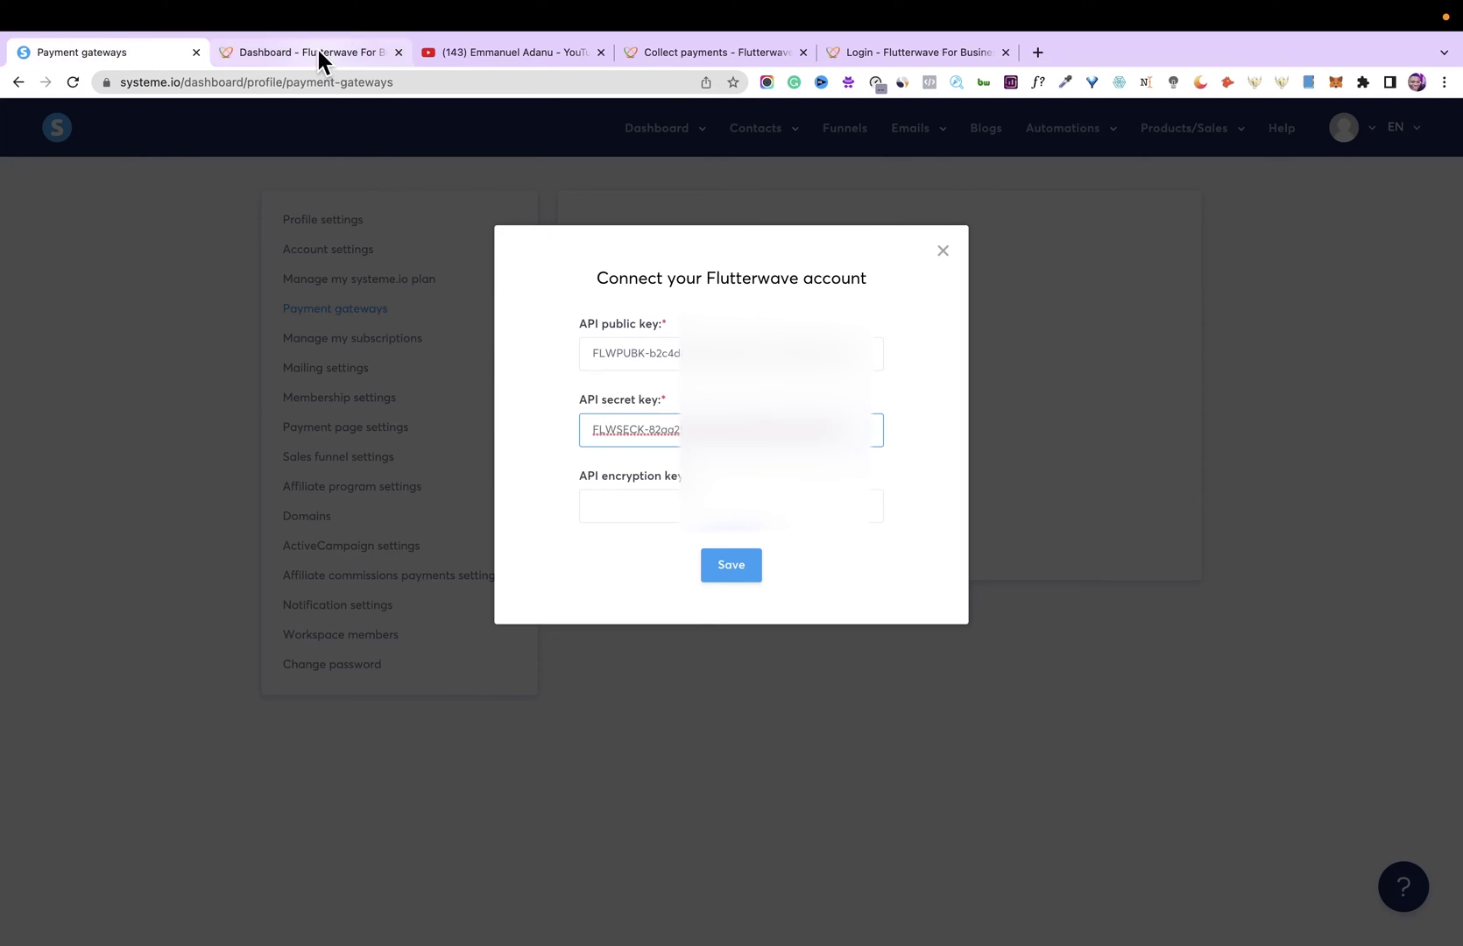
left_click(318, 51)
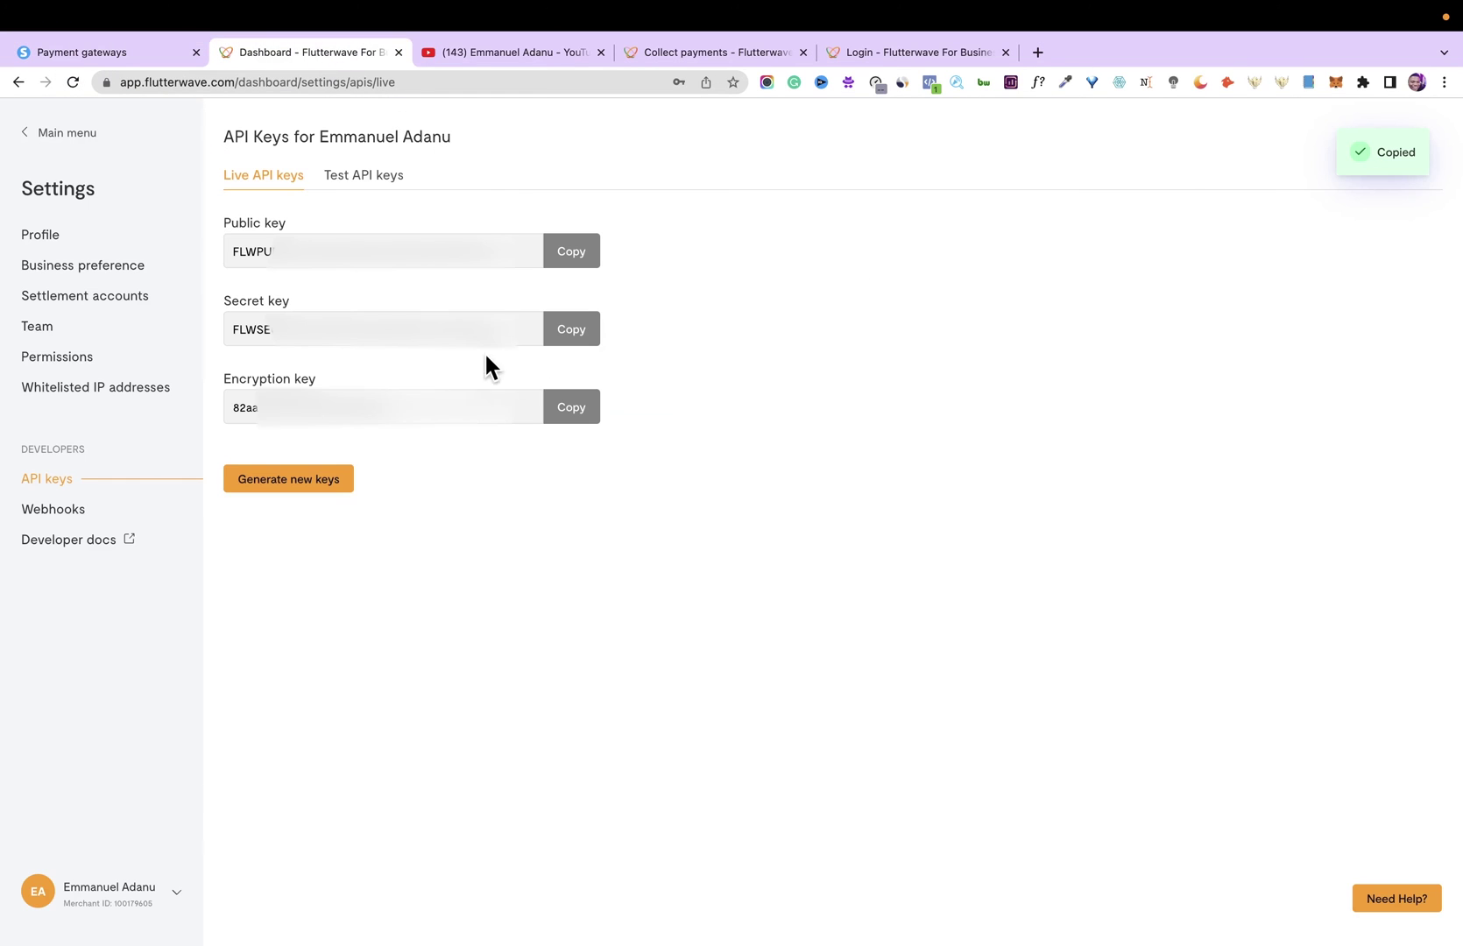
left_click(577, 414)
left_click(136, 51)
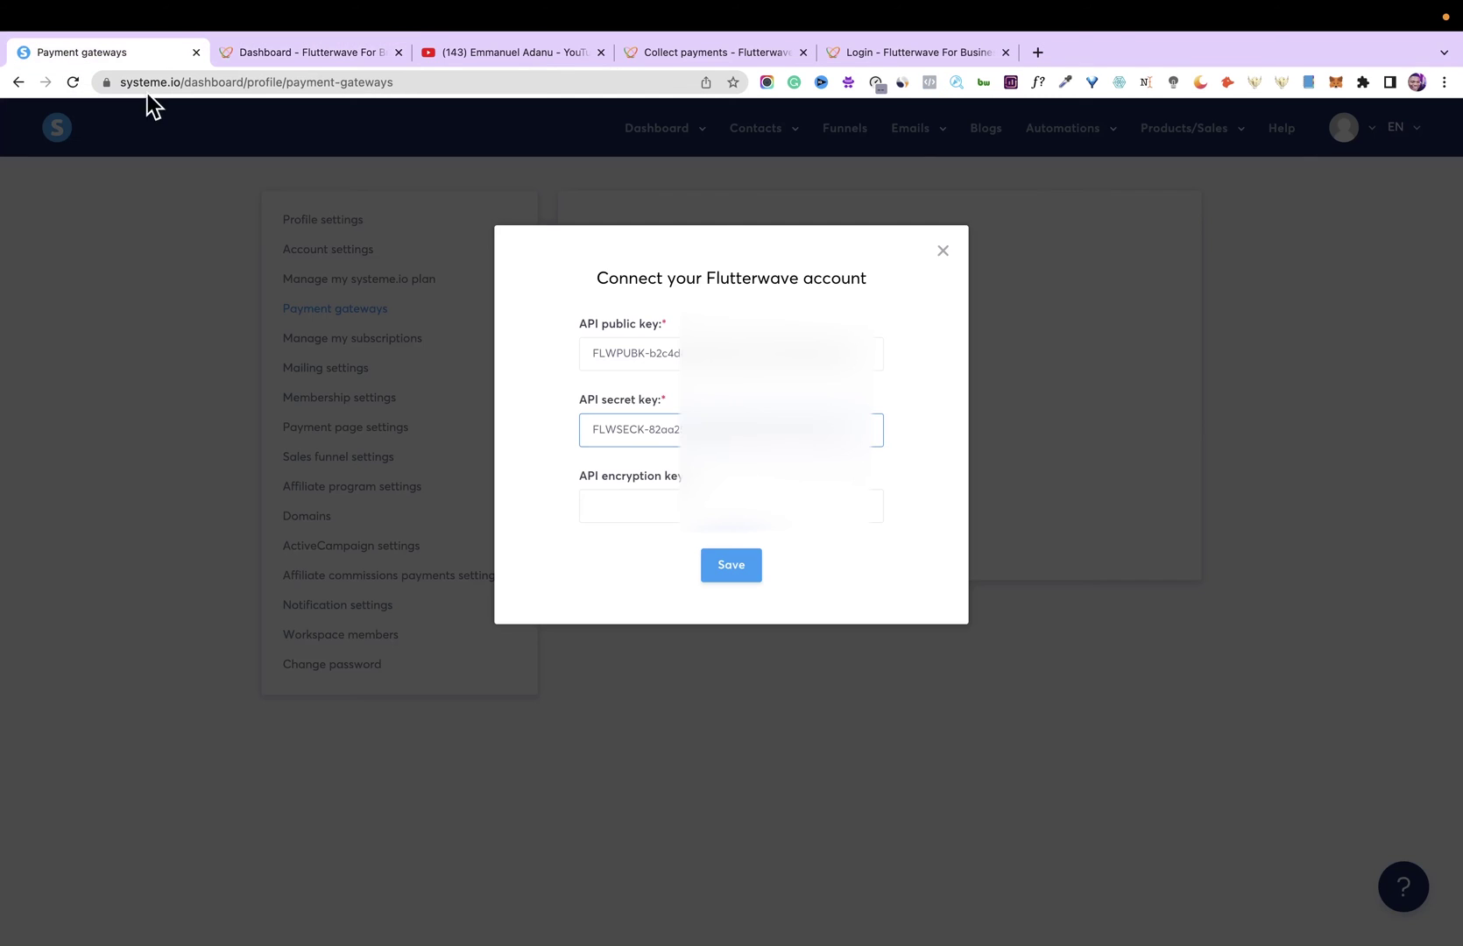
left_click(591, 512)
key("super+v")
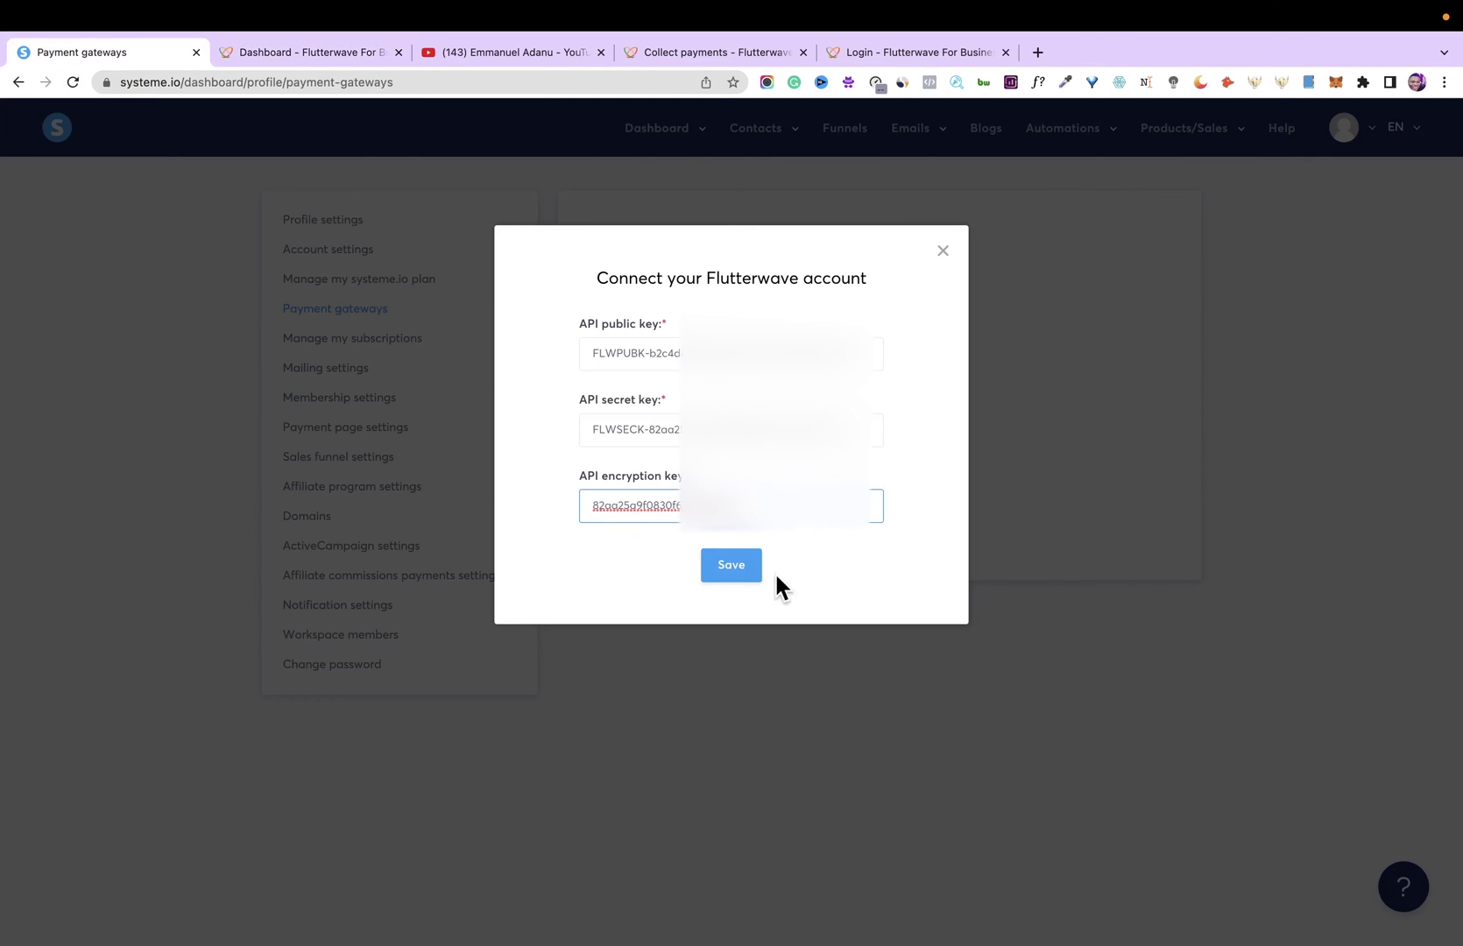
left_click(735, 567)
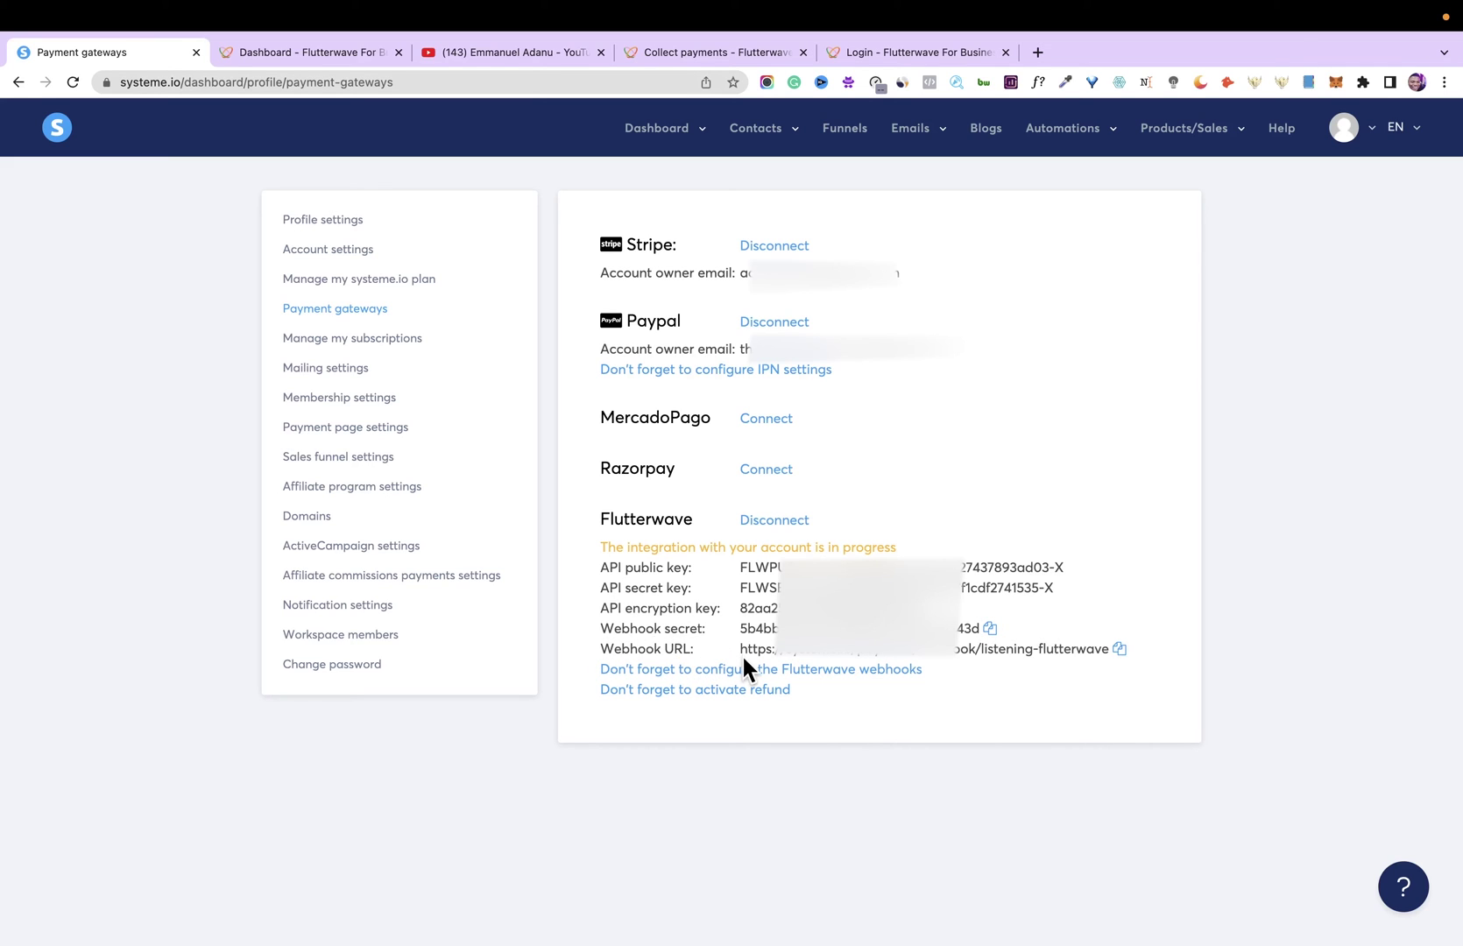
- Copy systeme.io's Flutterwave webhook secret and return to the Flutterwave dashboard
left_click(991, 629)
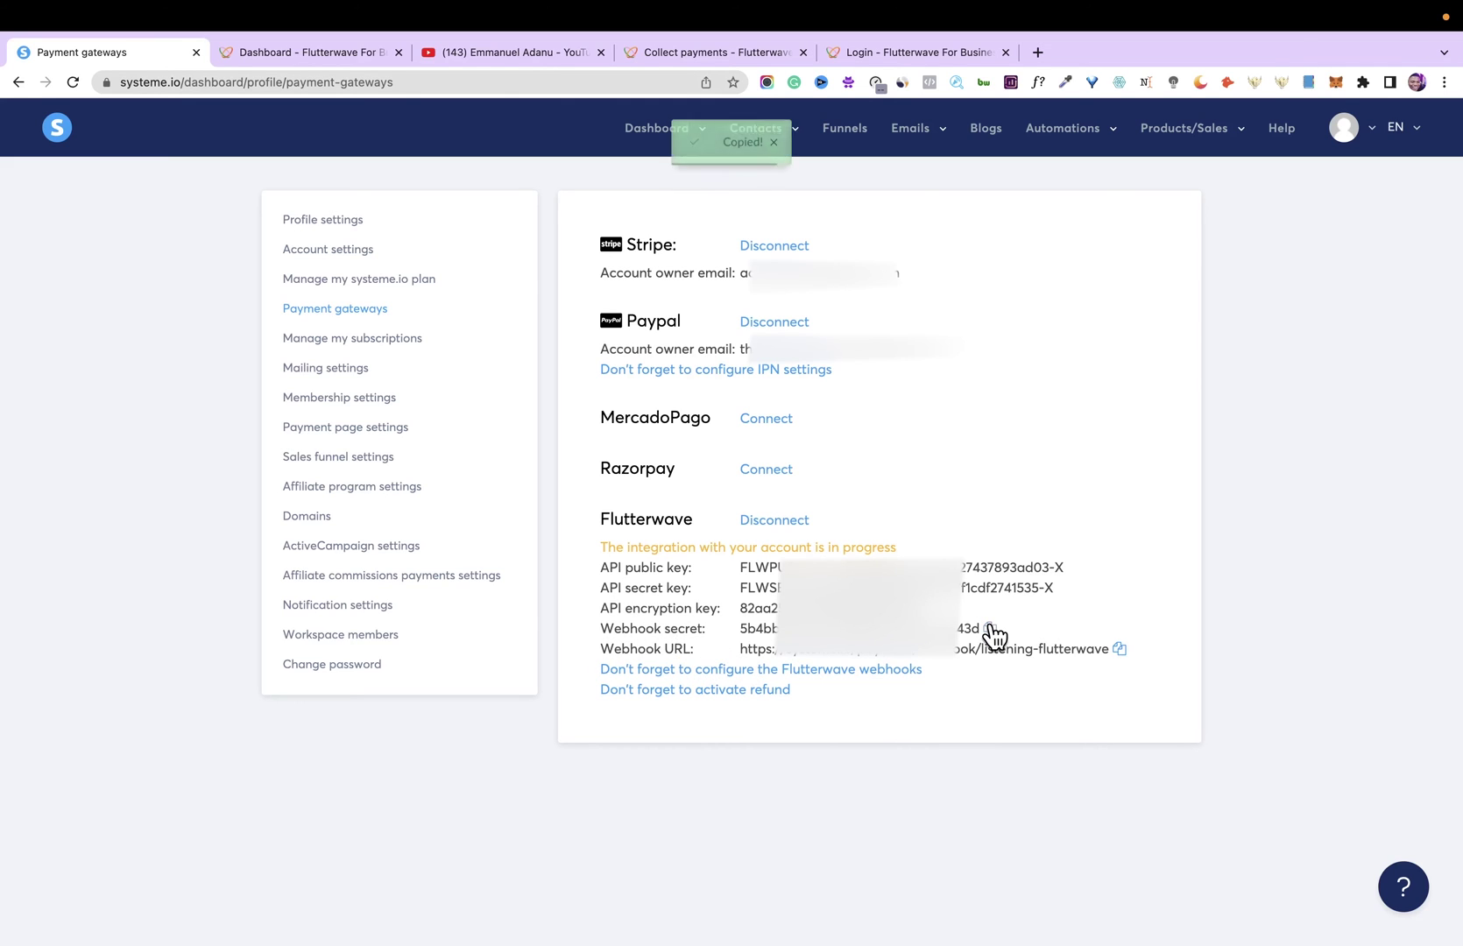
left_click(294, 51)
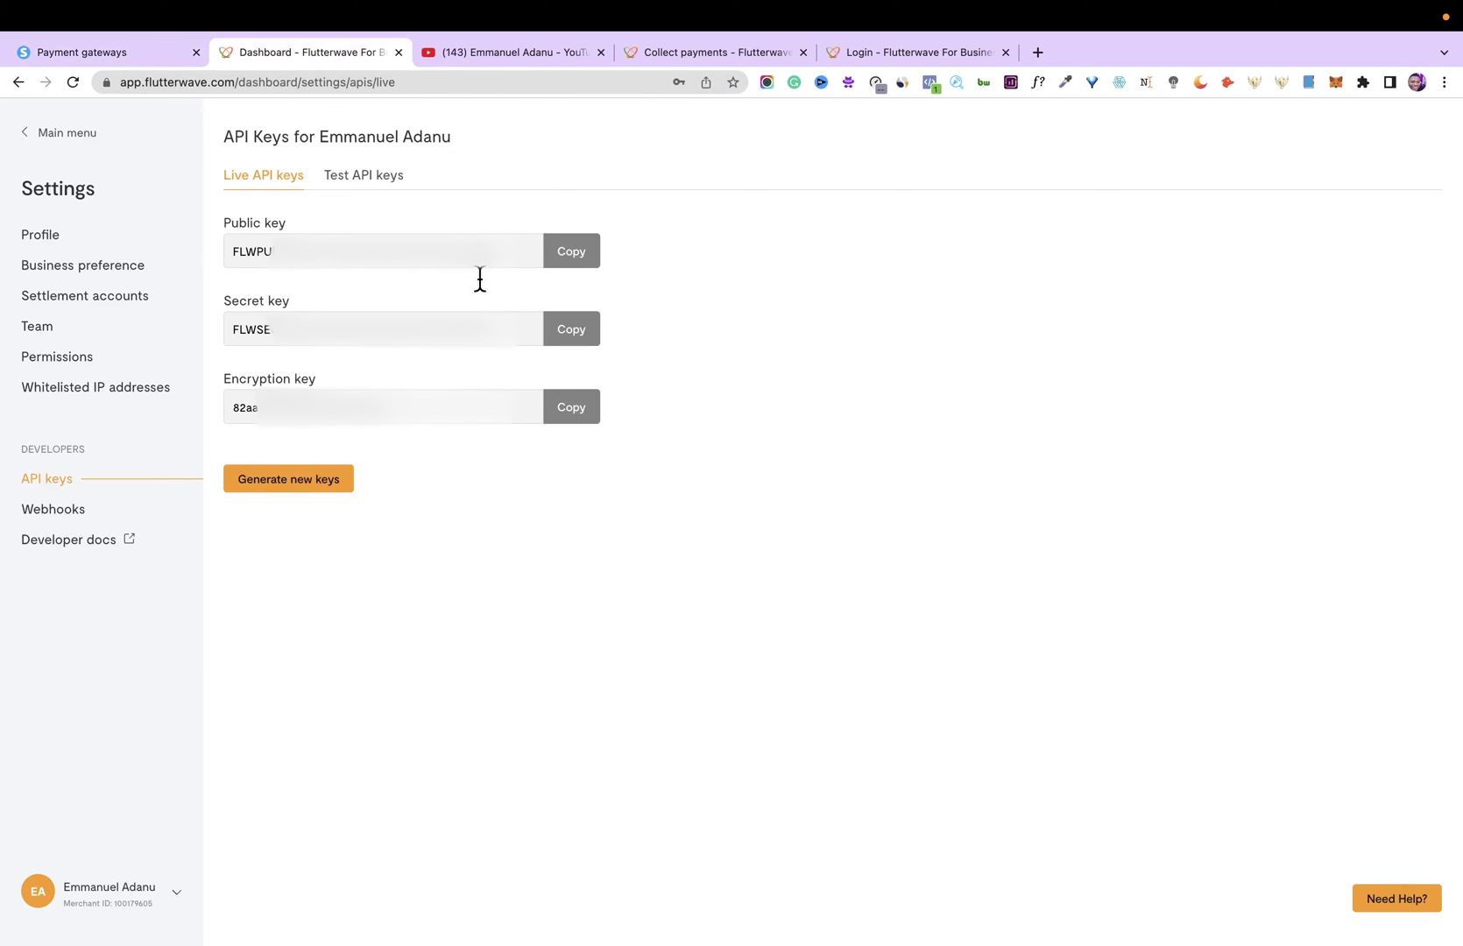
- Paste the systeme.io listening-flutterwave webhook URL into Flutterwave's live webhook URL field
left_click(44, 520)
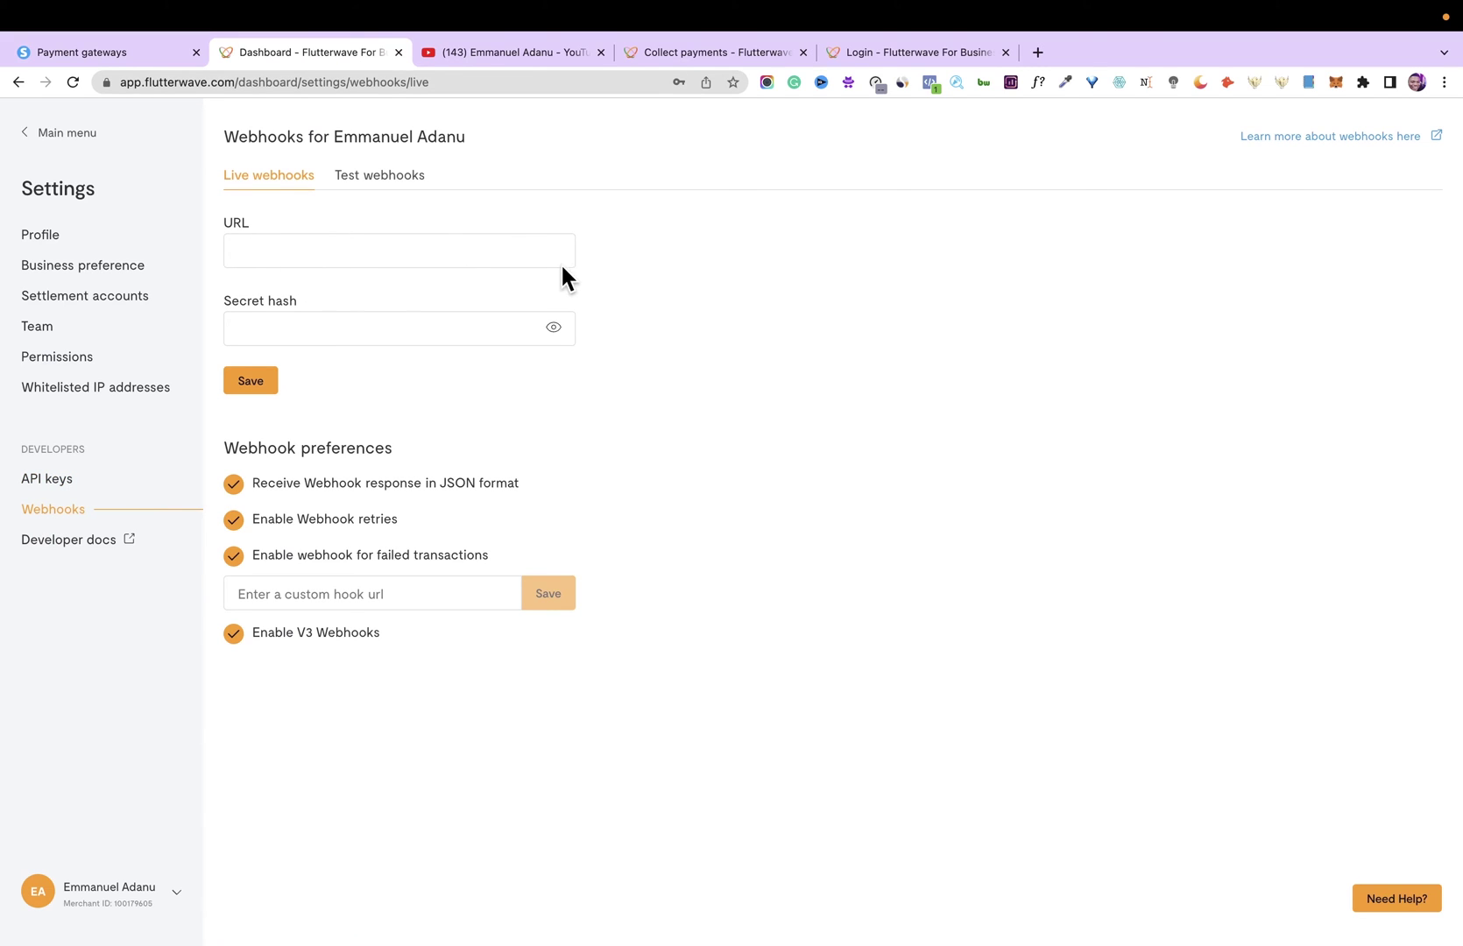
left_click(120, 52)
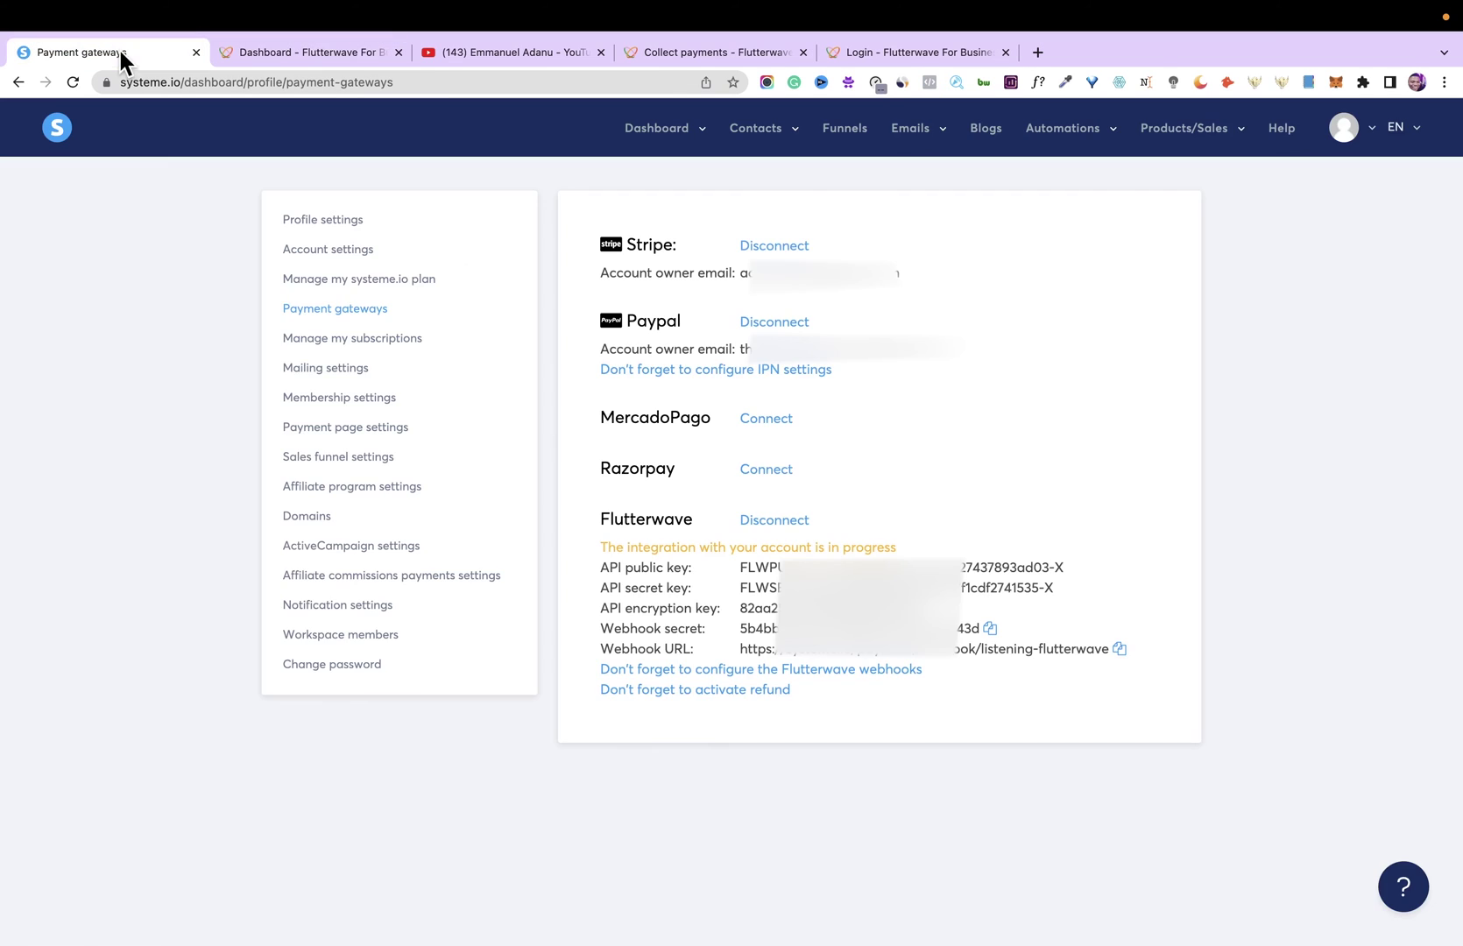
left_click(1118, 650)
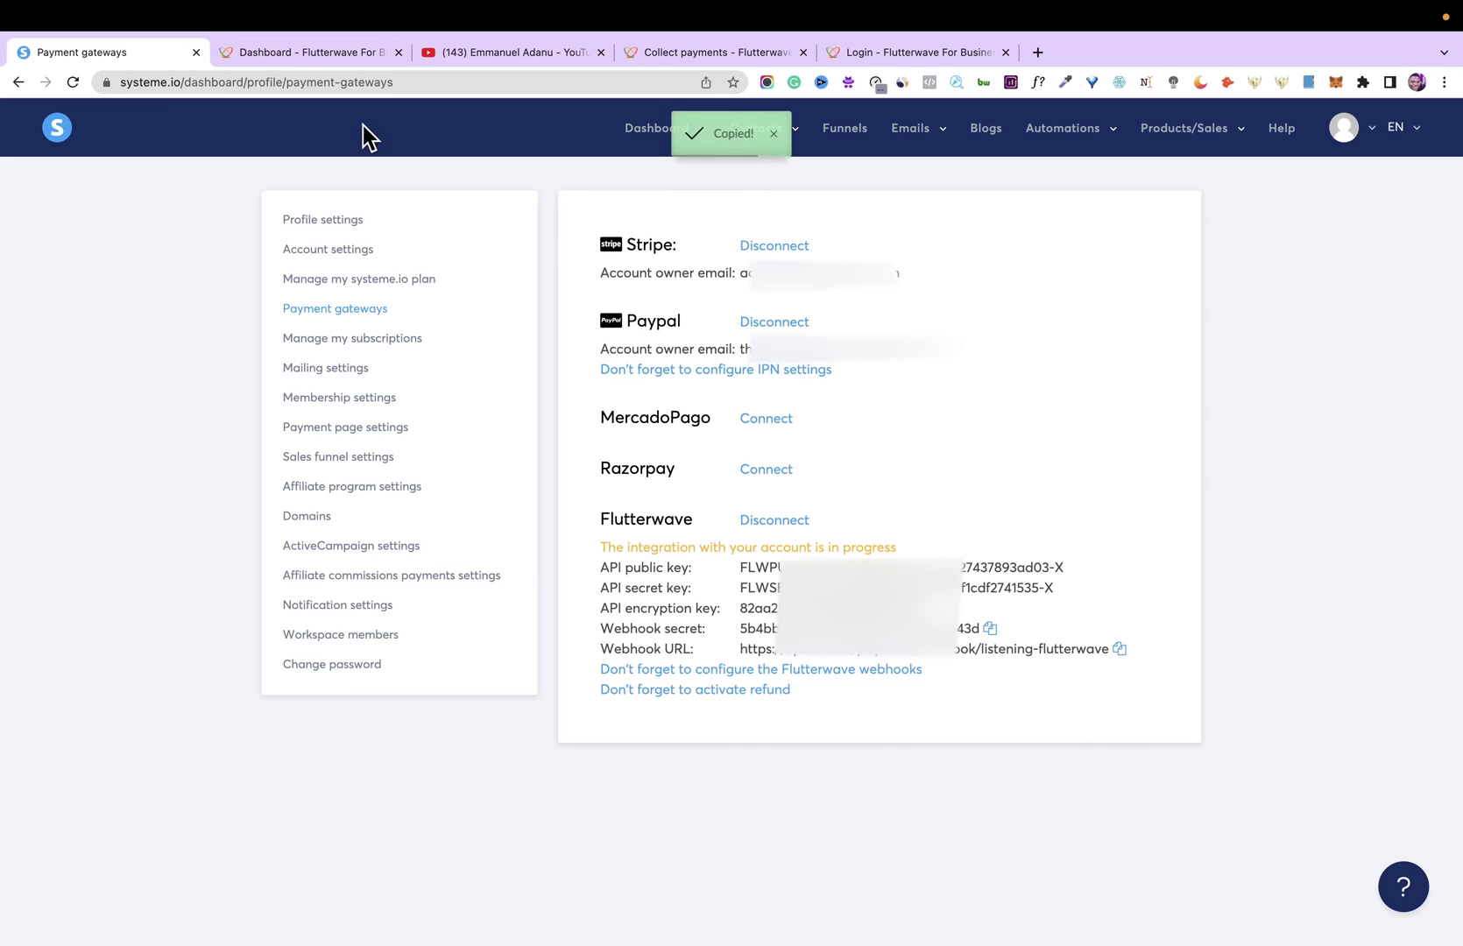
left_click(299, 52)
left_click(276, 238)
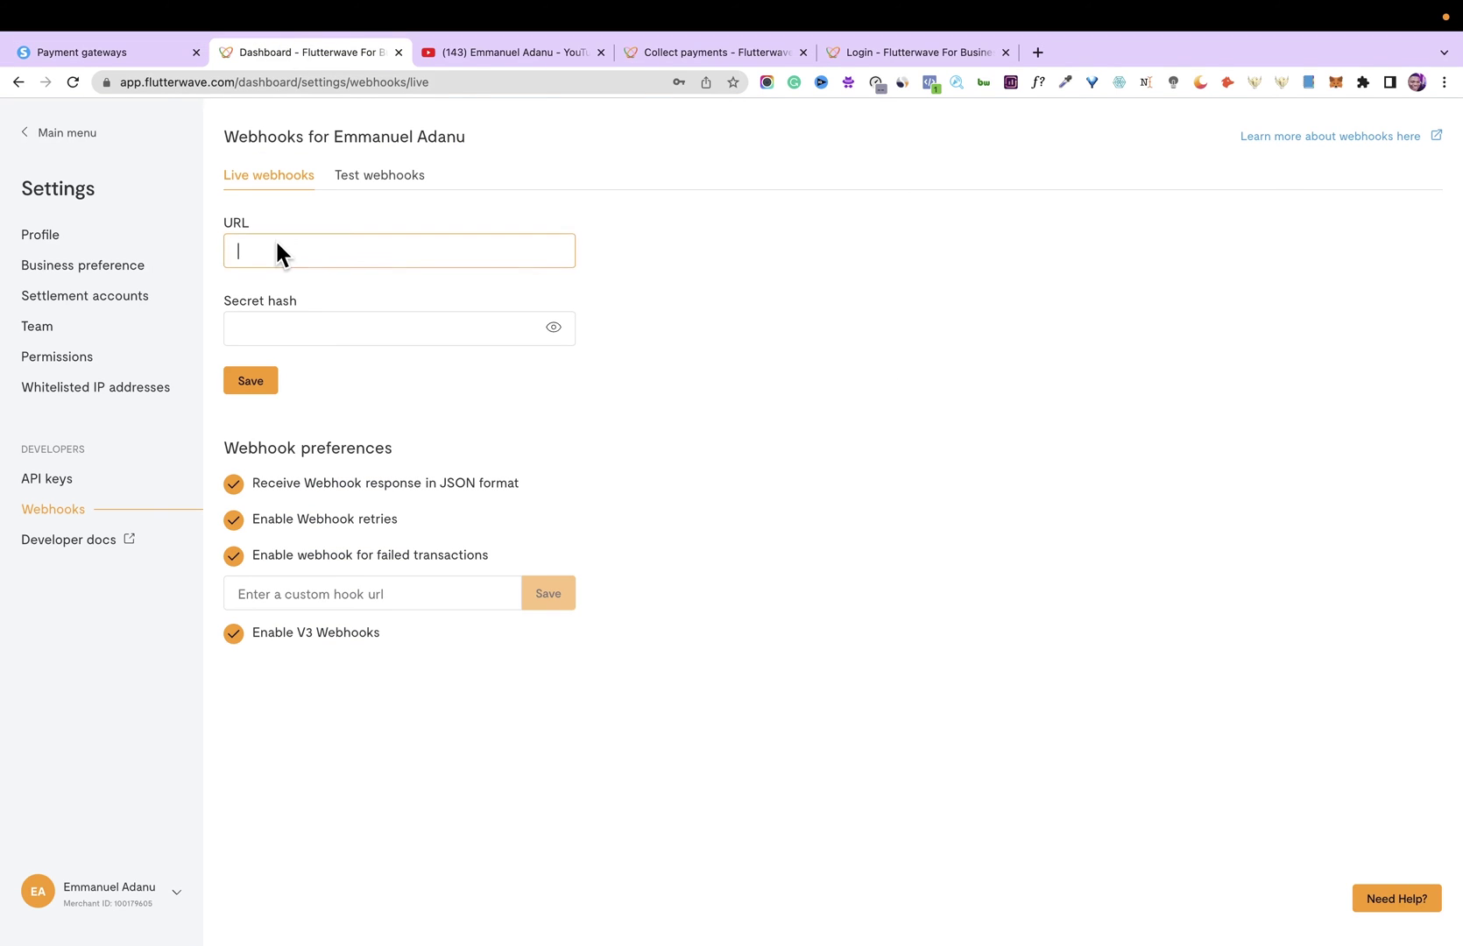
key("ctrl+v")
- Paste systeme.io's webhook secret as the secret hash and save the webhook settings
left_click(98, 51)
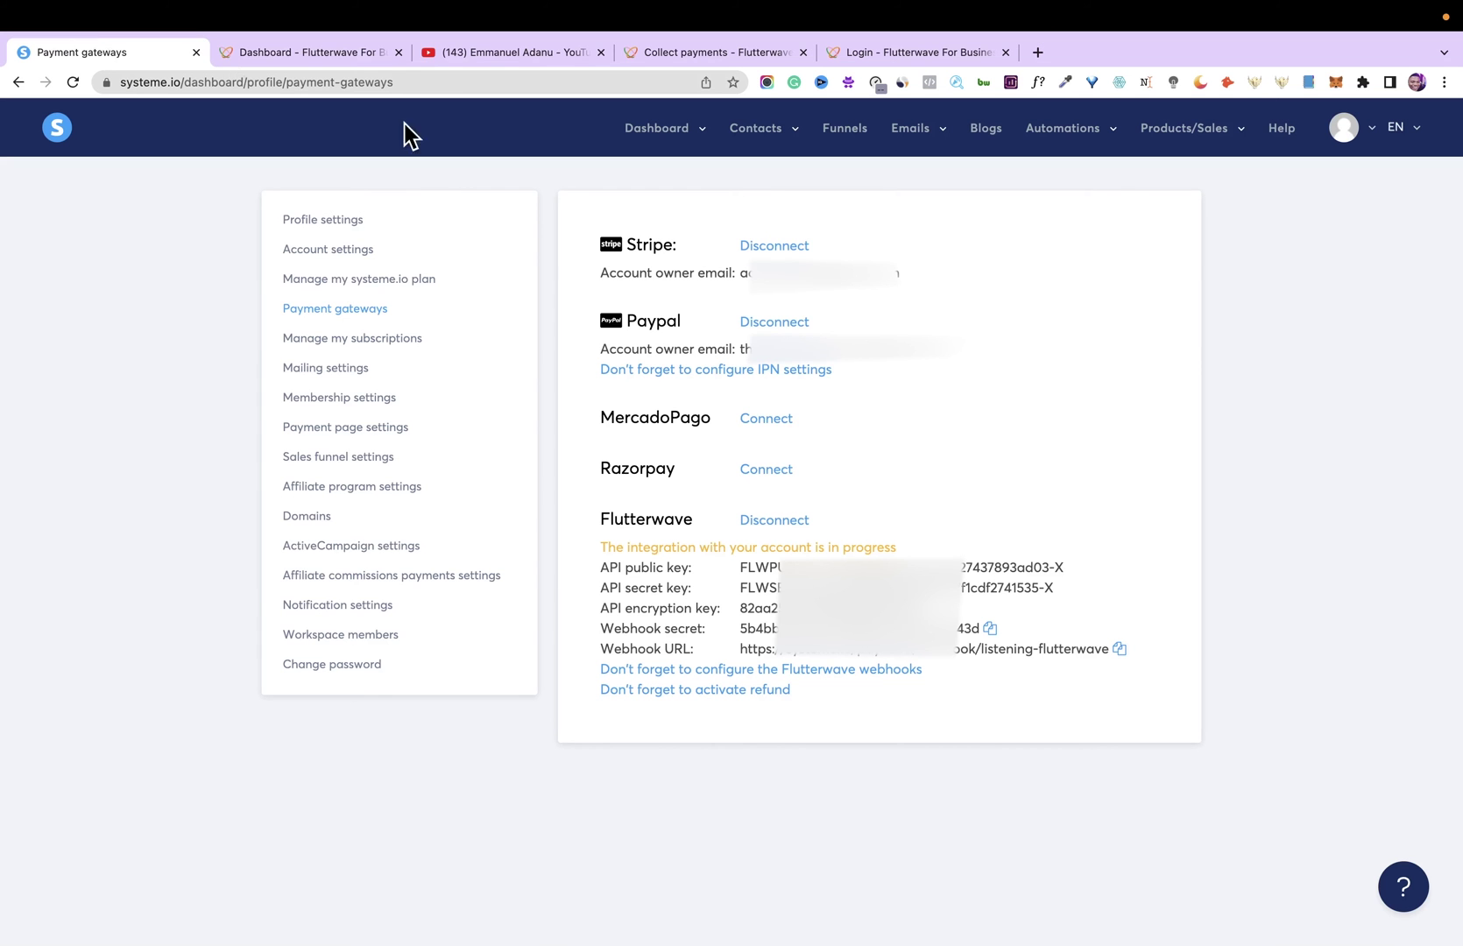
left_click(990, 630)
key("ctrl+Tab")
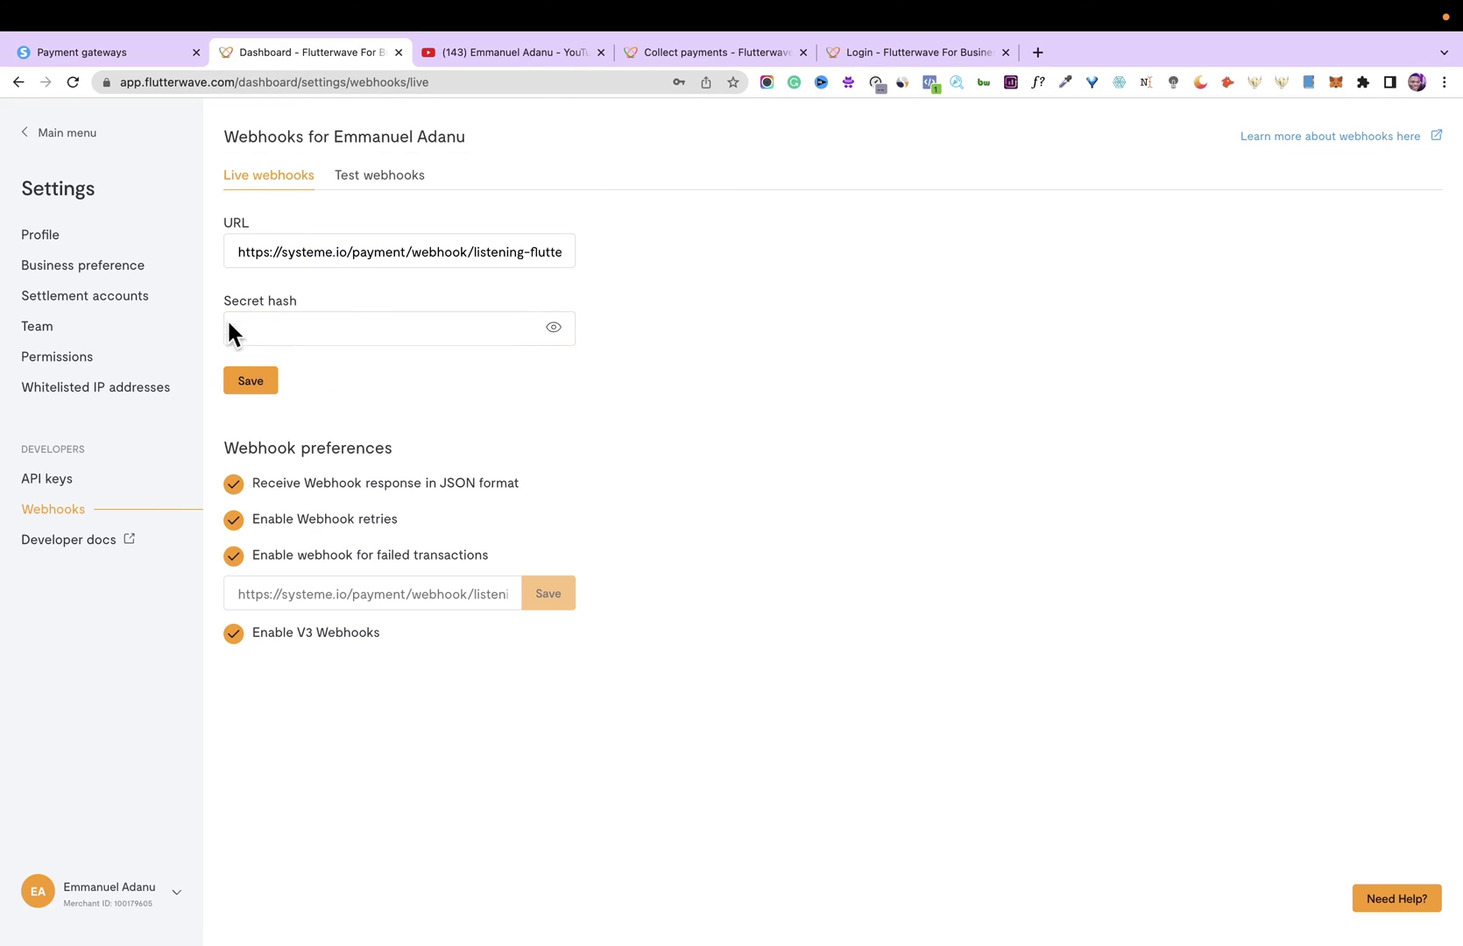
left_click(272, 321)
key("ctrl+v")
left_click(258, 389)
- Set the failed-transactions custom hook URL to the systeme.io webhook address and save it
left_click(102, 52)
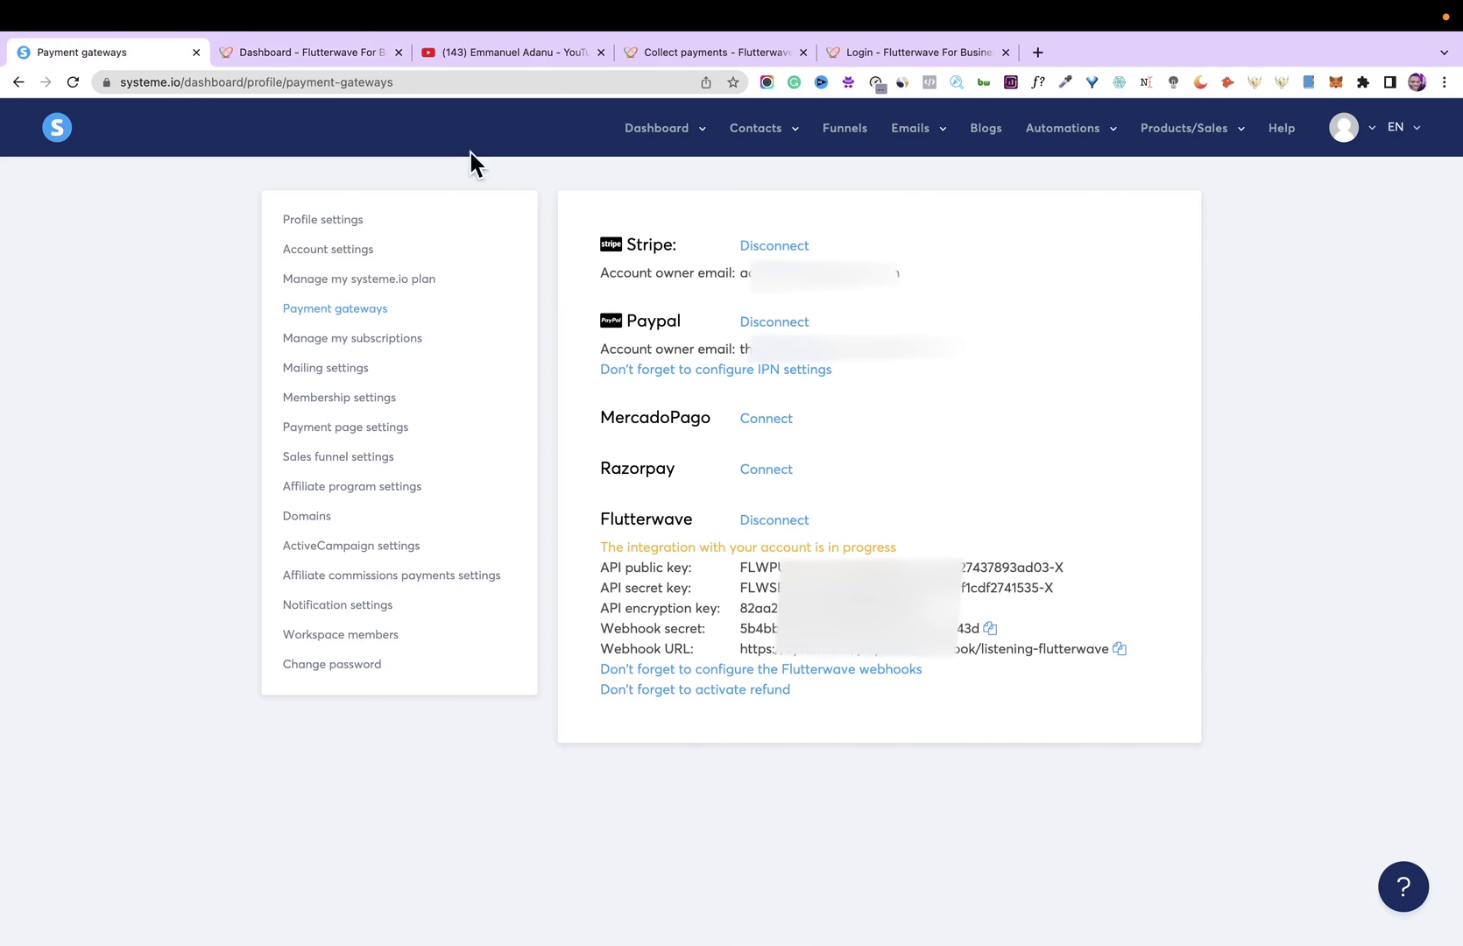
key("ctrl+Tab")
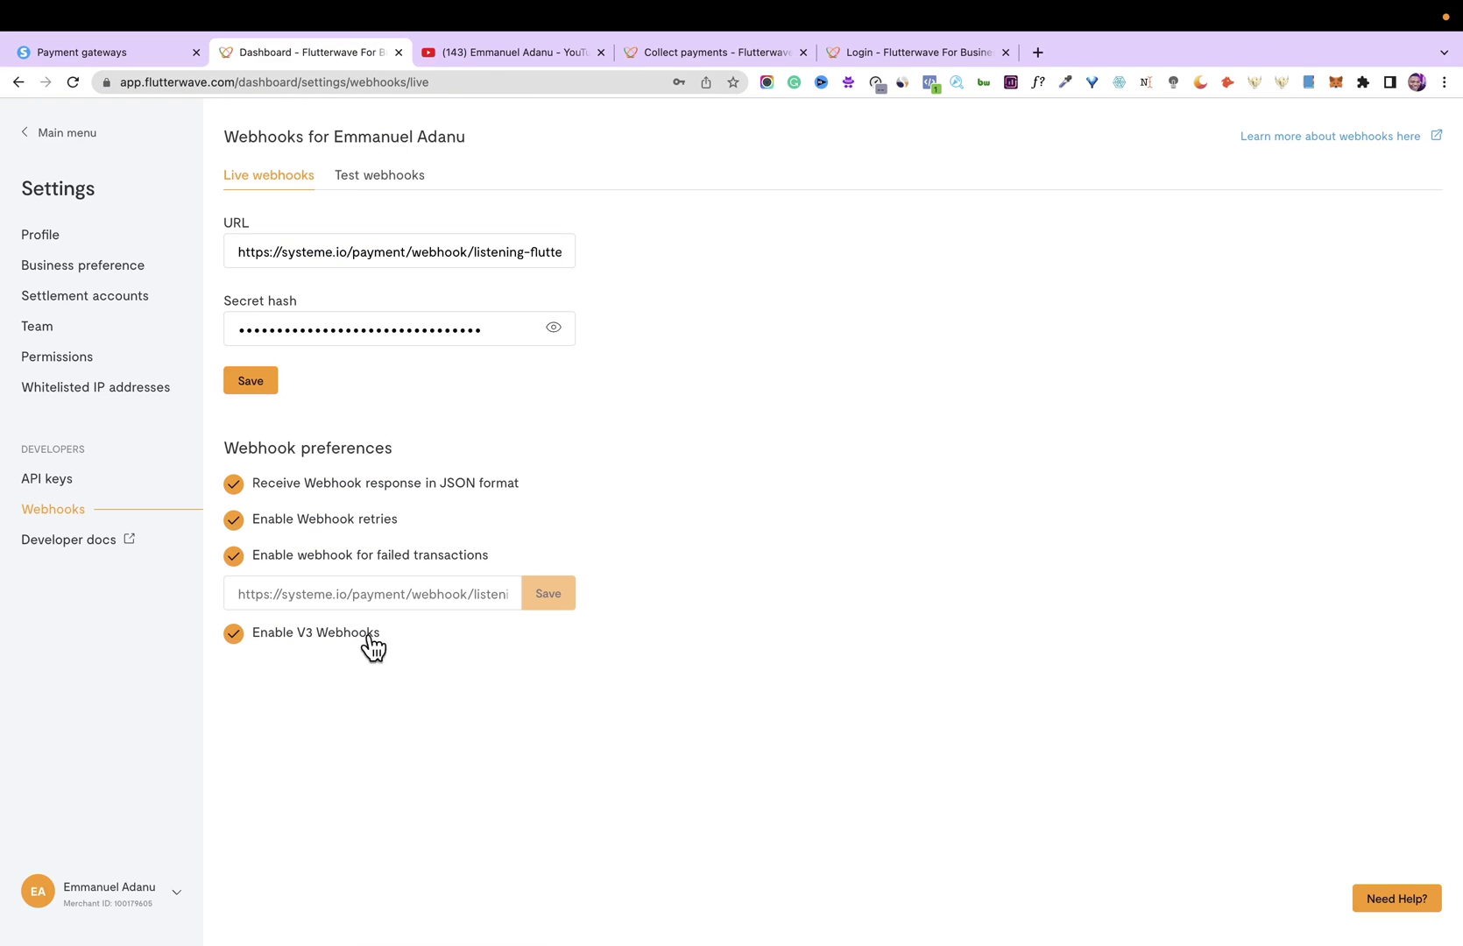
left_click(340, 597)
key("ctrl+v")
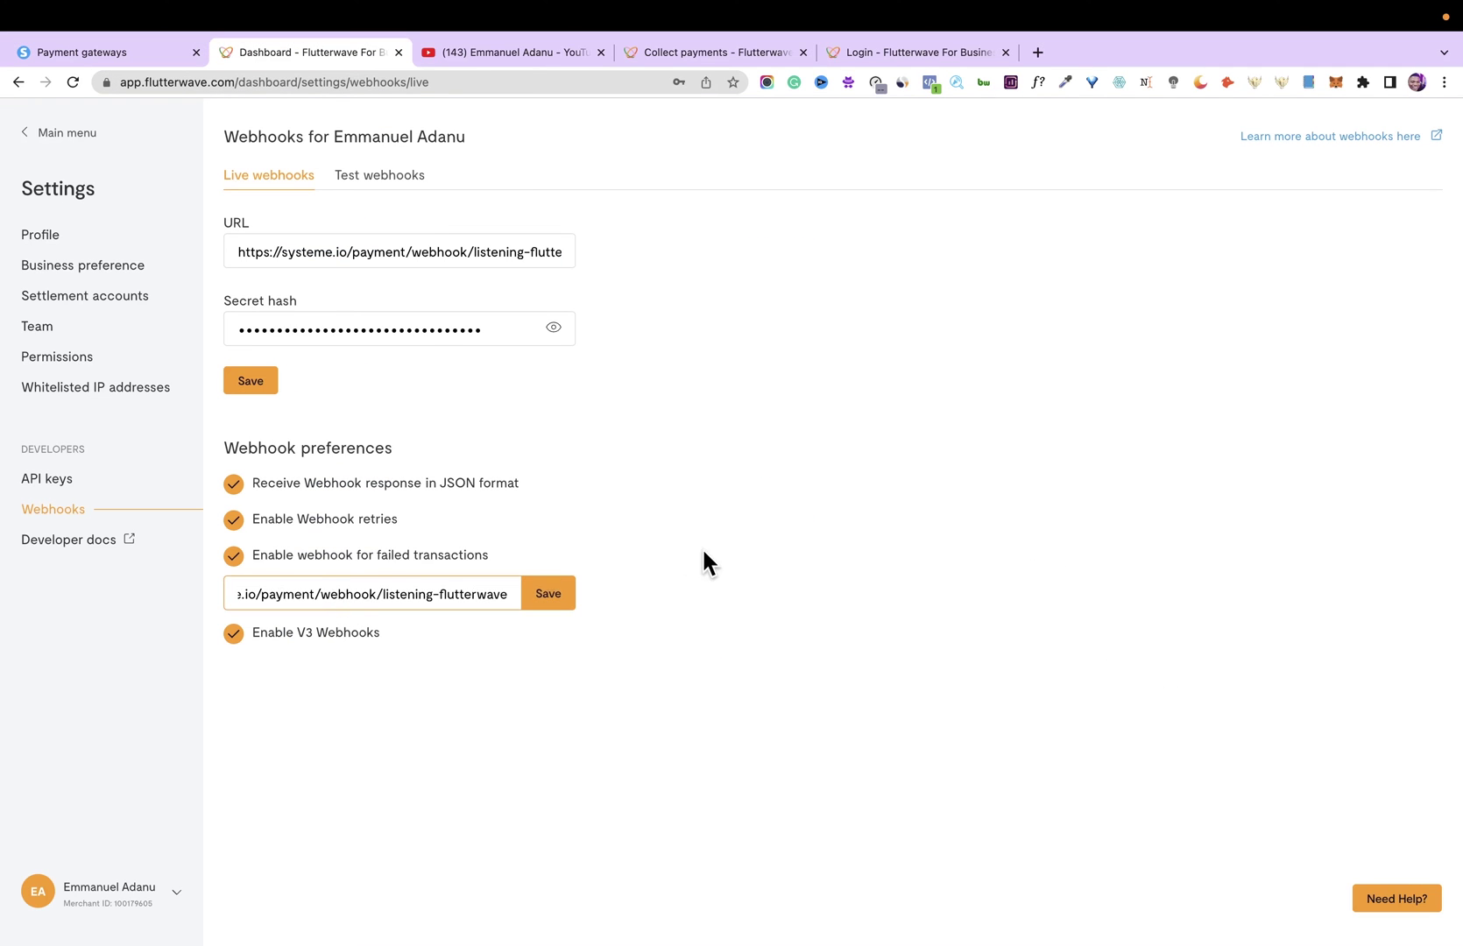
left_click(550, 596)
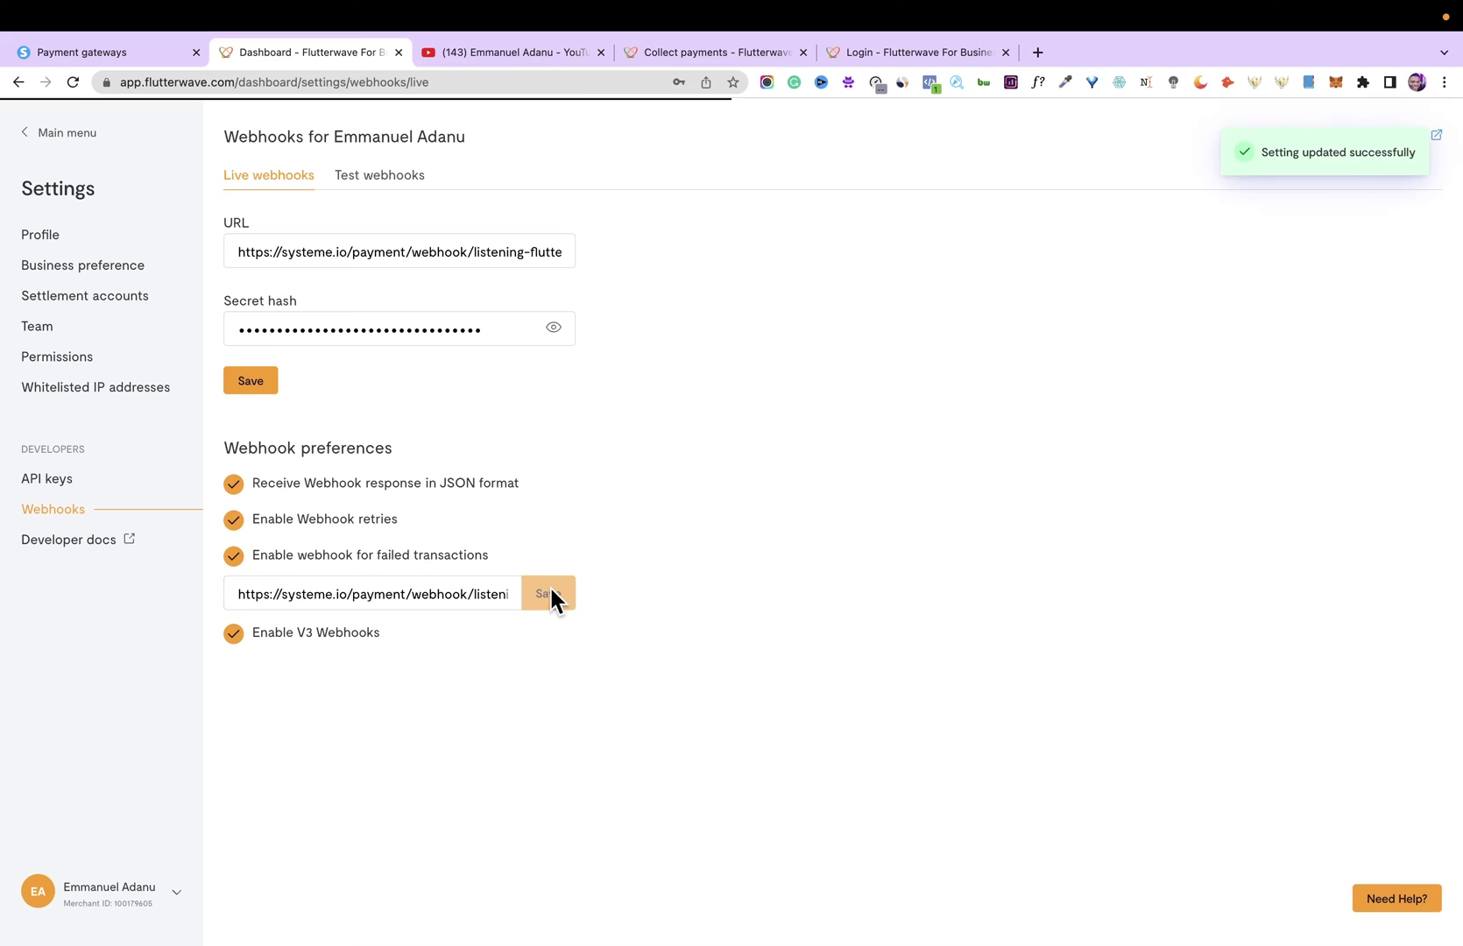
left_click(101, 53)
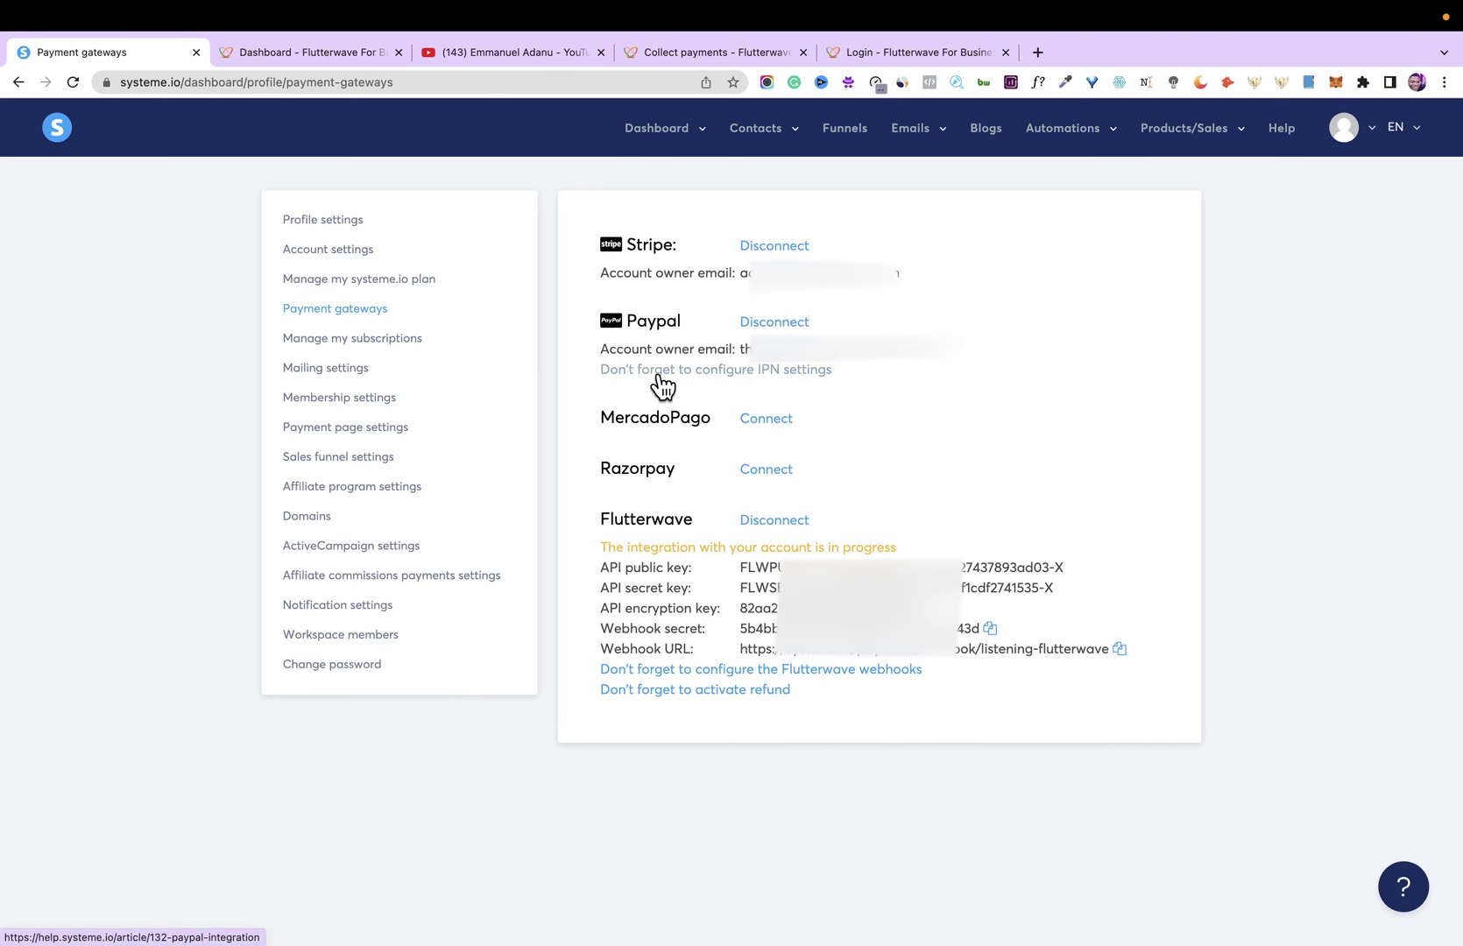
- Reload the Payment gateways page to refresh Flutterwave's integration status
left_click(73, 84)
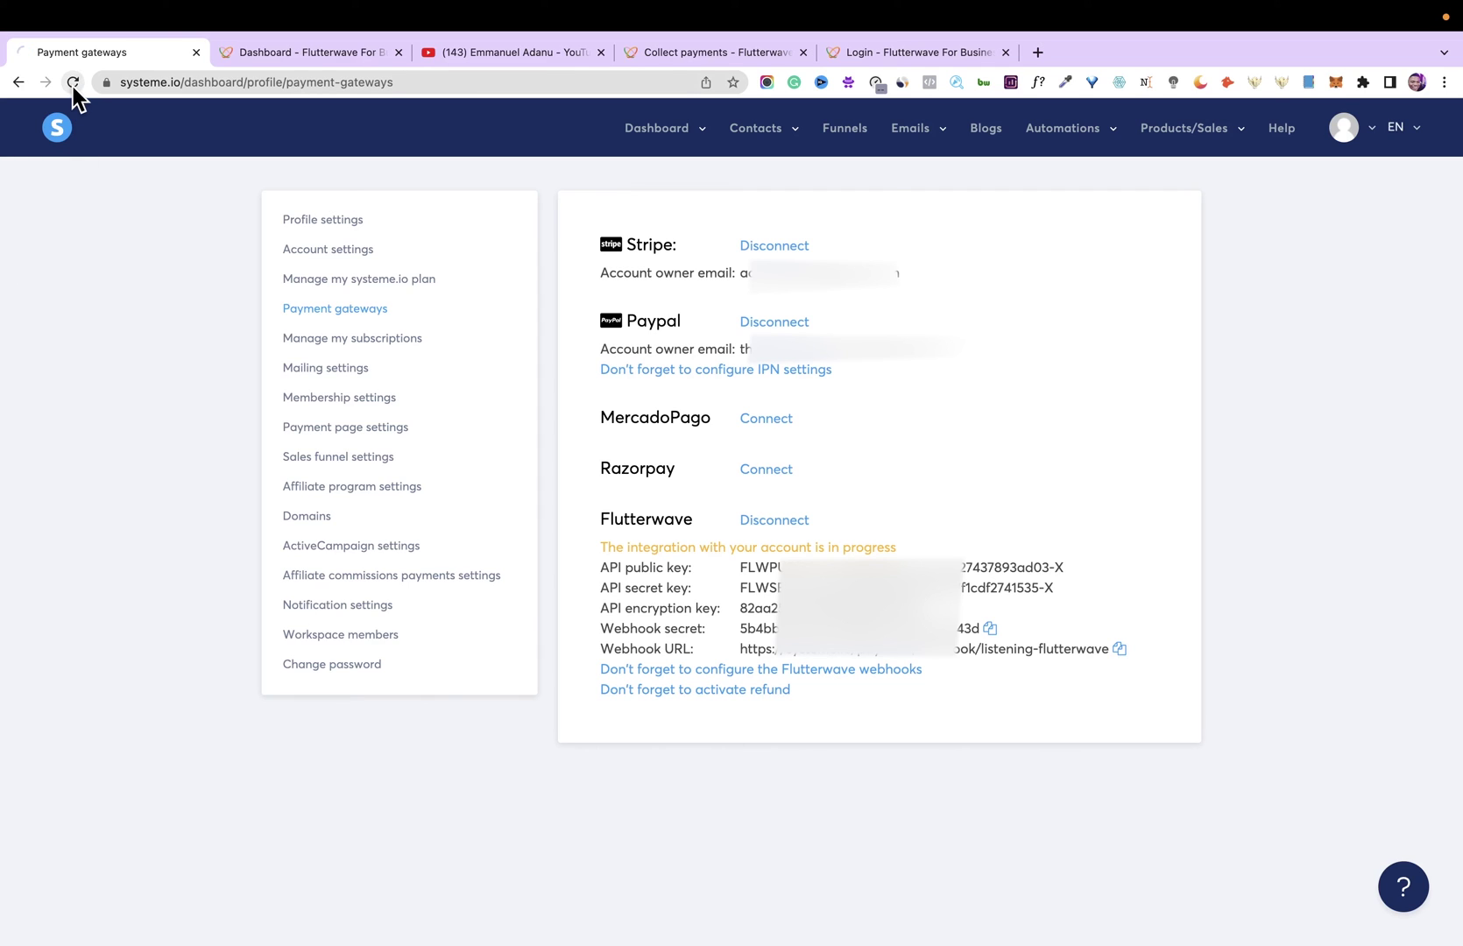